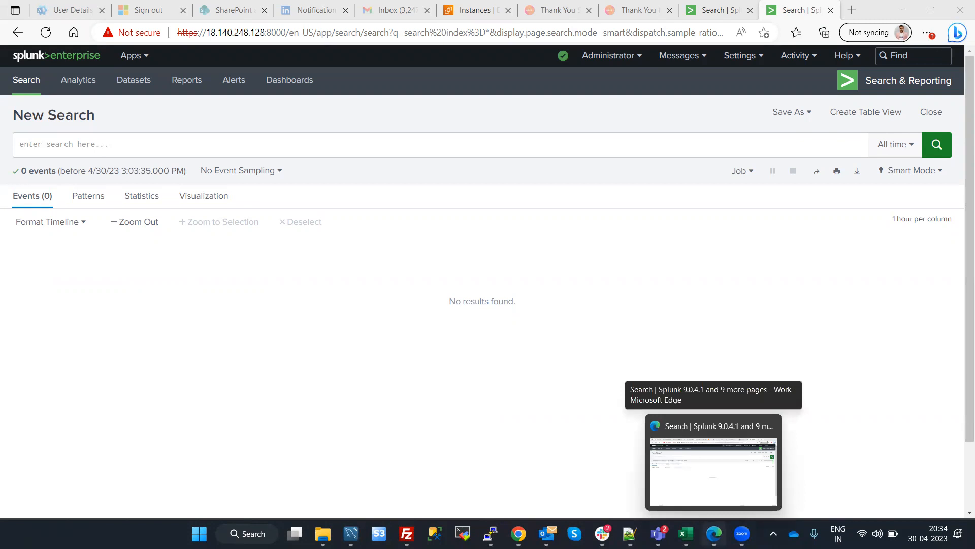
Check the empty New Search pages of the two Splunk Enterprise instances open in the browser
{"action": "left_click", "coordinate": [717, 523]}
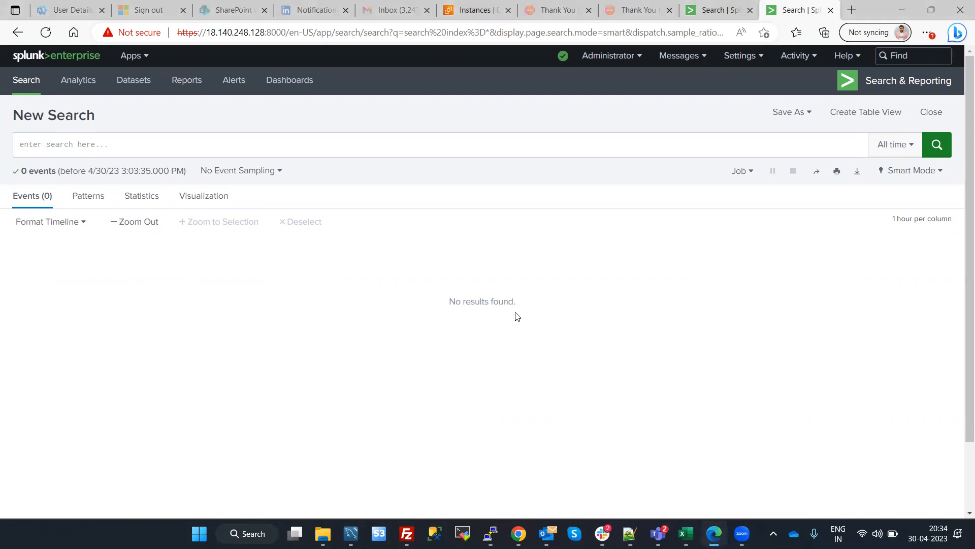
{"action": "left_click", "coordinate": [714, 10]}
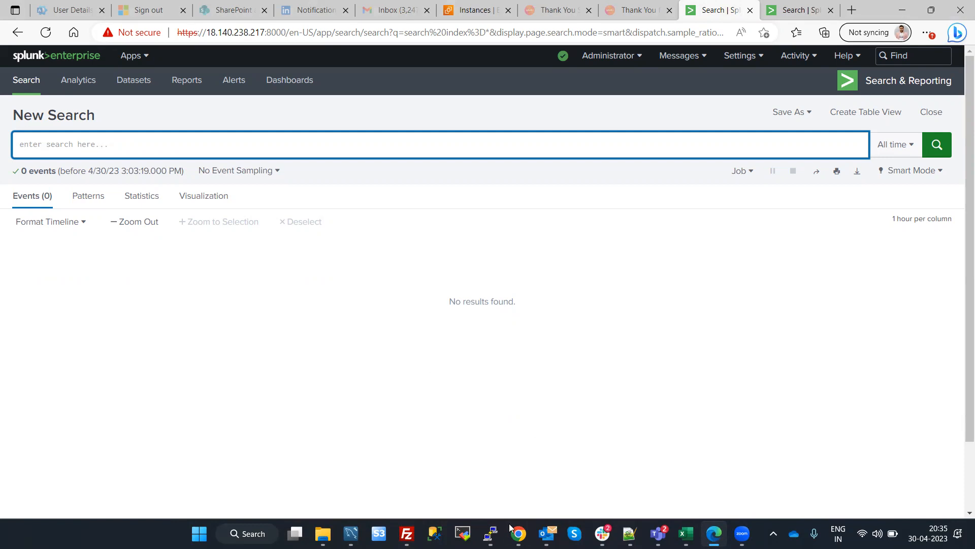
{"action": "mouse_move", "coordinate": [490, 532]}
{"action": "left_click", "coordinate": [811, 7]}
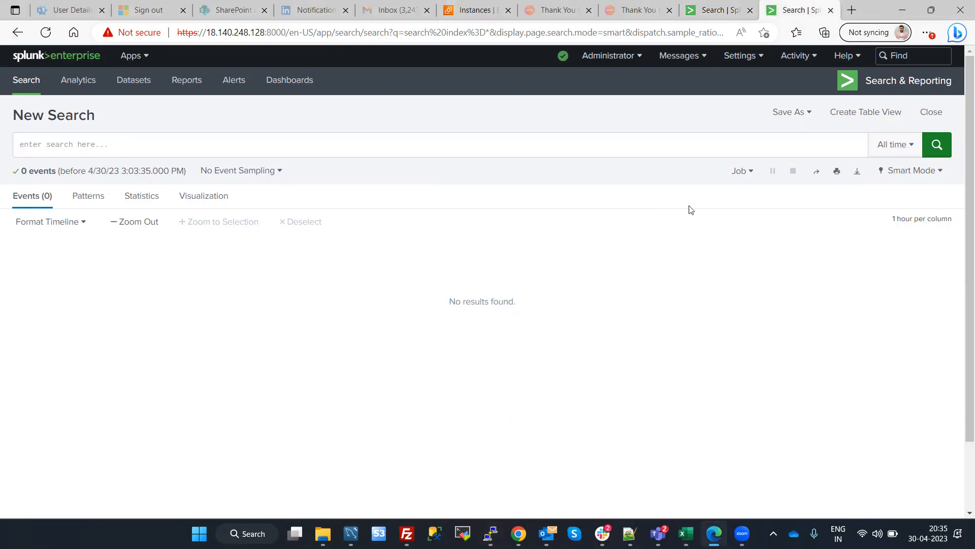
{"action": "left_click", "coordinate": [730, 7]}
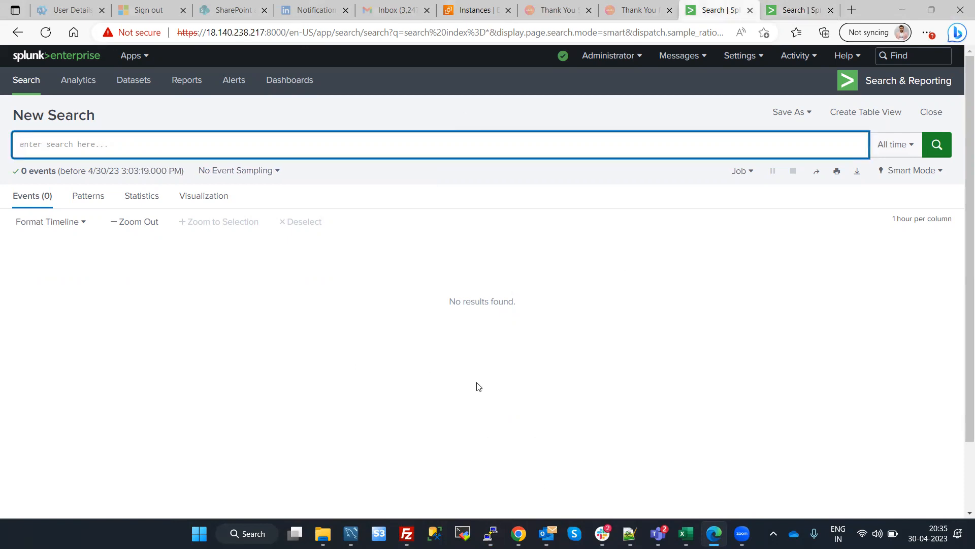
Switch to the PuTTY terminal session on ip-172-31-3-177 and list the contents of the opt directory
{"action": "left_click", "coordinate": [349, 452]}
{"action": "key", "text": "Return"}
{"action": "key", "text": "Return"}
{"action": "key", "text": "Return"}
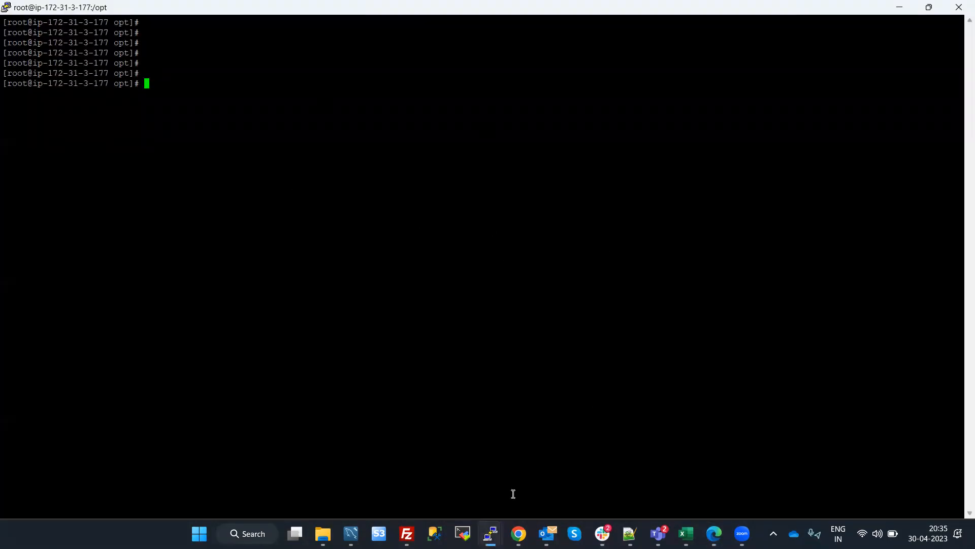
{"action": "mouse_move", "coordinate": [490, 532]}
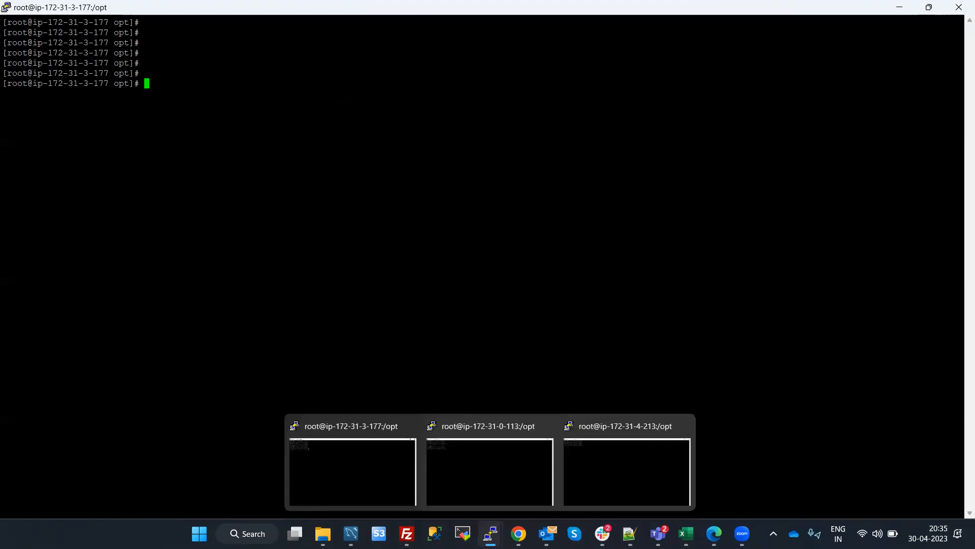
{"action": "left_click", "coordinate": [328, 482]}
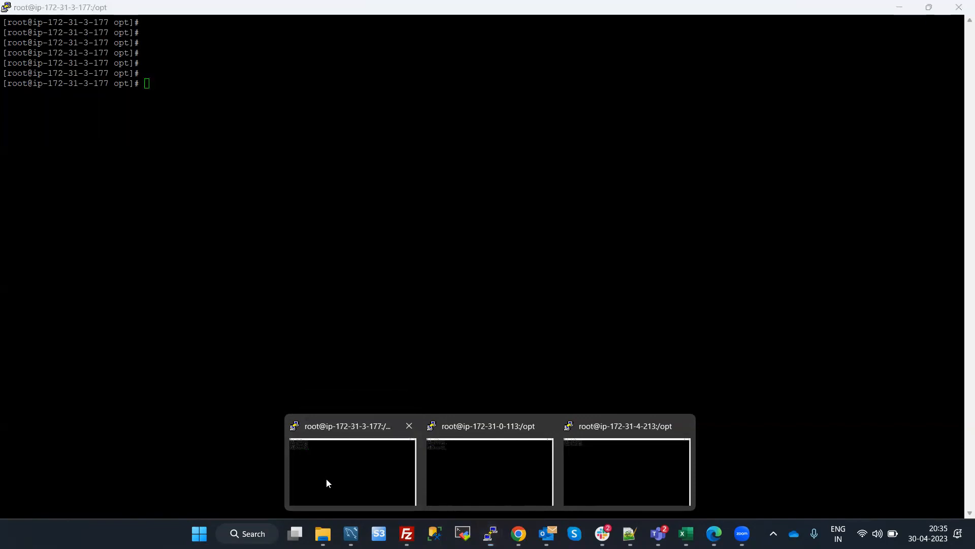
{"action": "type", "text": "ls"}
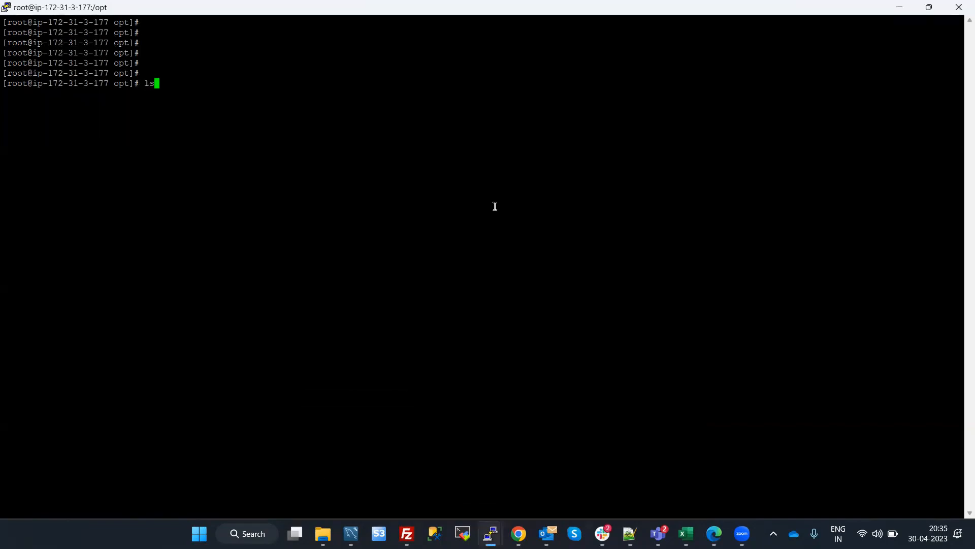
{"action": "key", "text": "Return"}
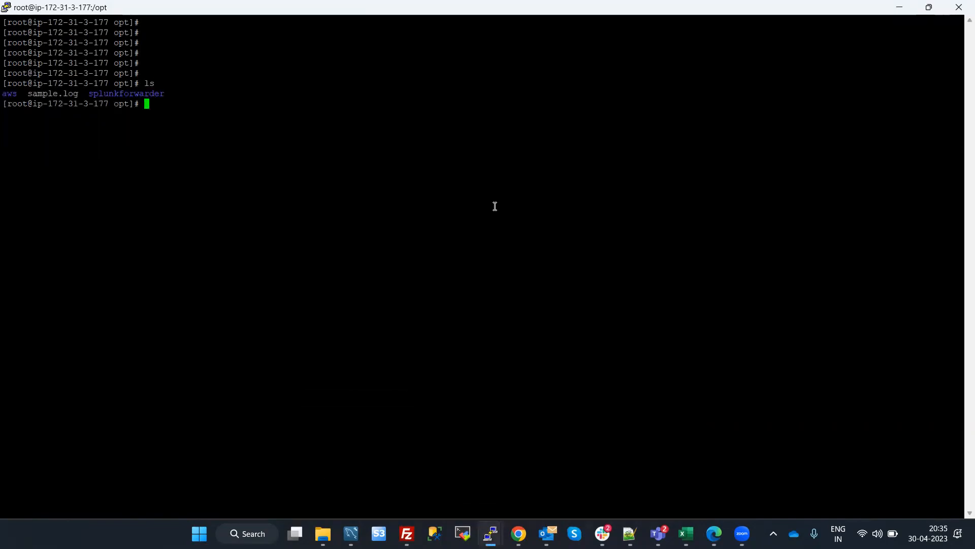
Open sample.log in vi and examine the customer name, card number and CVV fields of the first log entry
{"action": "type", "text": "vi sample.log"}
{"action": "key", "text": "Return"}
{"action": "key", "text": "Up"}
{"action": "key", "text": "Left"}
{"action": "key", "text": "Left"}
{"action": "key", "text": "Left"}
{"action": "key", "text": "Left"}
{"action": "key", "text": "Left"}
{"action": "key", "text": "Left"}
{"action": "key", "text": "Left"}
{"action": "key", "text": "Left"}
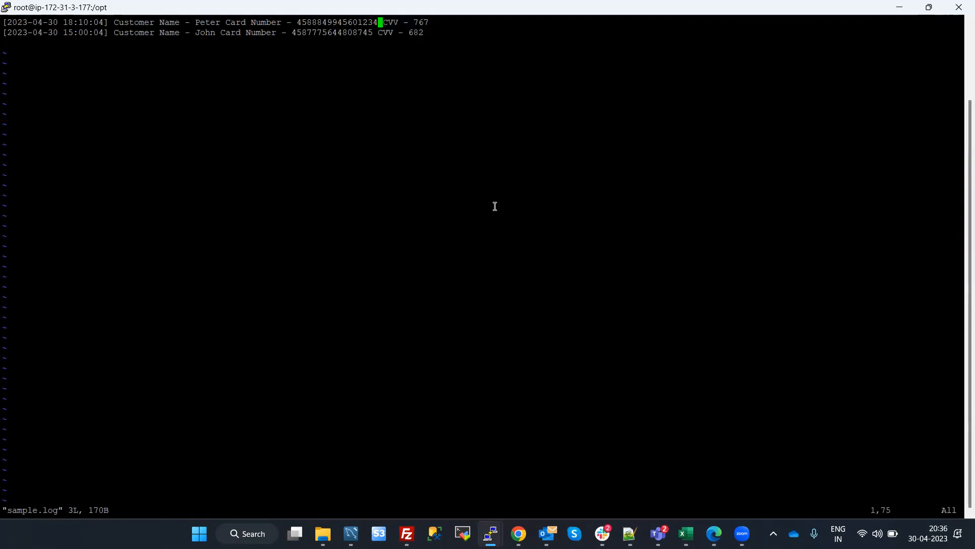
{"action": "key", "text": "Left"}
{"action": "key", "text": "Left"}
{"action": "key", "text": "Left"}
{"action": "key", "text": "Left"}
{"action": "key", "text": "Right"}
{"action": "key", "text": "Right"}
{"action": "key", "text": "Right"}
{"action": "key", "text": "Right"}
{"action": "key", "text": "Left"}
{"action": "key", "text": "Left"}
{"action": "key", "text": "Left"}
{"action": "key", "text": "Left"}
{"action": "key", "text": "Left"}
{"action": "key", "text": "Left"}
{"action": "key", "text": "Left"}
{"action": "key", "text": "Left"}
{"action": "key", "text": "Left"}
{"action": "key", "text": "Left"}
{"action": "key", "text": "Left"}
{"action": "key", "text": "Left"}
{"action": "key", "text": "Left"}
{"action": "key", "text": "Left"}
{"action": "key", "text": "Left"}
{"action": "key", "text": "Left"}
{"action": "key", "text": "Left"}
{"action": "key", "text": "Left"}
{"action": "key", "text": "Left"}
{"action": "key", "text": "Left"}
{"action": "key", "text": "Left"}
{"action": "key", "text": "Left"}
{"action": "key", "text": "Left"}
{"action": "key", "text": "Left"}
{"action": "key", "text": "Left"}
{"action": "key", "text": "Left"}
{"action": "key", "text": "Left"}
{"action": "key", "text": "Left"}
{"action": "key", "text": "Left"}
{"action": "key", "text": "Left"}
{"action": "key", "text": "Left"}
{"action": "key", "text": "Left"}
{"action": "key", "text": "Left"}
{"action": "key", "text": "Left"}
{"action": "key", "text": "Left"}
{"action": "key", "text": "Left"}
{"action": "key", "text": "Left"}
{"action": "key", "text": "Left"}
{"action": "key", "text": "Left"}
{"action": "key", "text": "Left"}
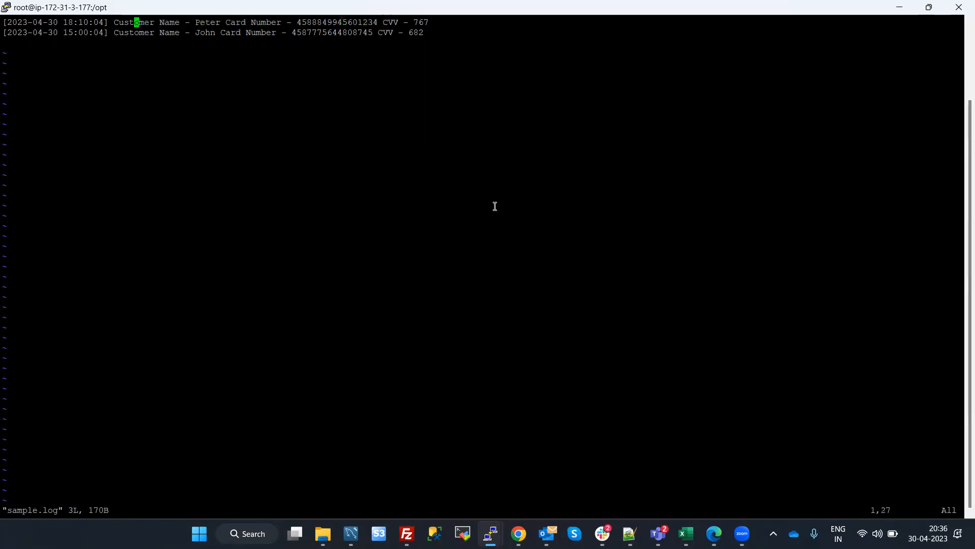
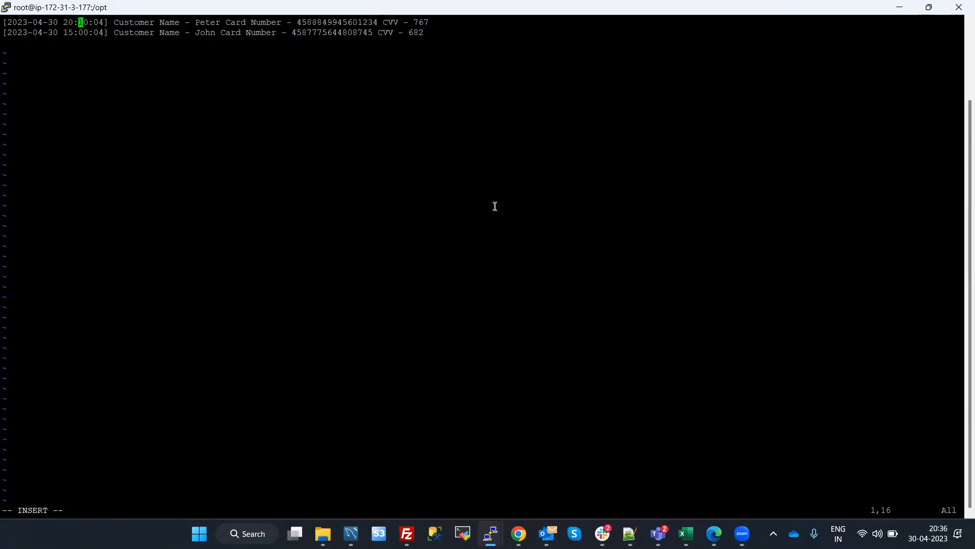
{"action": "key", "text": "Right"}
{"action": "key", "text": "Right"}
{"action": "key", "text": "Right"}
{"action": "key", "text": "Right"}
{"action": "key", "text": "Right"}
{"action": "key", "text": "Right"}
{"action": "key", "text": "Right"}
{"action": "key", "text": "Right"}
{"action": "key", "text": "Right"}
{"action": "key", "text": "Right"}
{"action": "key", "text": "Right"}
{"action": "key", "text": "Right"}
{"action": "key", "text": "Right"}
{"action": "key", "text": "Right"}
{"action": "key", "text": "Right"}
{"action": "key", "text": "Right"}
{"action": "key", "text": "Right"}
{"action": "key", "text": "Right"}
Replace the ending digits of the card number in the first log entry of sample.log
{"action": "key", "text": "Delete"}
{"action": "key", "text": "Delete"}
{"action": "key", "text": "Delete"}
{"action": "type", "text": "056"}
Replace the ending digits of the card number in the second log entry
{"action": "key", "text": "Down"}
{"action": "key", "text": "Left"}
{"action": "key", "text": "BackSpace"}
{"action": "key", "text": "BackSpace"}
{"action": "key", "text": "BackSpace"}
{"action": "key", "text": "BackSpace"}
{"action": "type", "text": "9087"}
{"action": "key", "text": "Left"}
{"action": "key", "text": "Left"}
{"action": "key", "text": "Left"}
{"action": "key", "text": "Left"}
{"action": "key", "text": "Left"}
{"action": "key", "text": "Left"}
{"action": "key", "text": "Left"}
{"action": "key", "text": "Left"}
{"action": "key", "text": "Left"}
{"action": "key", "text": "Left"}
{"action": "key", "text": "Left"}
{"action": "key", "text": "Left"}
{"action": "key", "text": "Left"}
{"action": "key", "text": "Left"}
{"action": "key", "text": "Left"}
{"action": "key", "text": "Right"}
{"action": "key", "text": "Right"}
{"action": "key", "text": "Right"}
{"action": "key", "text": "Right"}
{"action": "key", "text": "Right"}
{"action": "key", "text": "Right"}
{"action": "key", "text": "Right"}
{"action": "key", "text": "Right"}
{"action": "key", "text": "Right"}
{"action": "key", "text": "Right"}
{"action": "key", "text": "Up"}
{"action": "key", "text": "Down"}
{"action": "key", "text": "Left"}
{"action": "key", "text": "Left"}
{"action": "key", "text": "Left"}
{"action": "key", "text": "Left"}
{"action": "key", "text": "Left"}
{"action": "key", "text": "Left"}
{"action": "key", "text": "Left"}
{"action": "key", "text": "Left"}
{"action": "key", "text": "Left"}
{"action": "key", "text": "Left"}
{"action": "key", "text": "Left"}
{"action": "key", "text": "Left"}
{"action": "key", "text": "Left"}
{"action": "key", "text": "Left"}
{"action": "key", "text": "Left"}
{"action": "key", "text": "Left"}
{"action": "key", "text": "Left"}
{"action": "key", "text": "Left"}
{"action": "key", "text": "Left"}
{"action": "key", "text": "Left"}
{"action": "key", "text": "Left"}
{"action": "key", "text": "Right"}
{"action": "key", "text": "Right"}
{"action": "key", "text": "Right"}
{"action": "key", "text": "Right"}
{"action": "key", "text": "Right"}
{"action": "key", "text": "Right"}
{"action": "key", "text": "Right"}
{"action": "key", "text": "Right"}
{"action": "key", "text": "Right"}
{"action": "key", "text": "Right"}
{"action": "key", "text": "Right"}
{"action": "key", "text": "Right"}
{"action": "key", "text": "Right"}
{"action": "key", "text": "Right"}
{"action": "key", "text": "Right"}
{"action": "key", "text": "Right"}
{"action": "key", "text": "Right"}
{"action": "key", "text": "Right"}
{"action": "key", "text": "Right"}
{"action": "key", "text": "Right"}
{"action": "key", "text": "Right"}
{"action": "key", "text": "Right"}
{"action": "key", "text": "Right"}
{"action": "key", "text": "Right"}
{"action": "key", "text": "Right"}
{"action": "key", "text": "Right"}
{"action": "key", "text": "Right"}
{"action": "key", "text": "Right"}
{"action": "key", "text": "Right"}
{"action": "key", "text": "Right"}
{"action": "key", "text": "Right"}
{"action": "key", "text": "Right"}
{"action": "key", "text": "Right"}
{"action": "key", "text": "Right"}
Save the edited sample.log and quit vi
{"action": "key", "text": "Escape"}
{"action": "type", "text": ":wq"}
{"action": "key", "text": "Return"}
{"action": "key", "text": "Return"}
{"action": "key", "text": "Return"}
{"action": "key", "text": "Return"}
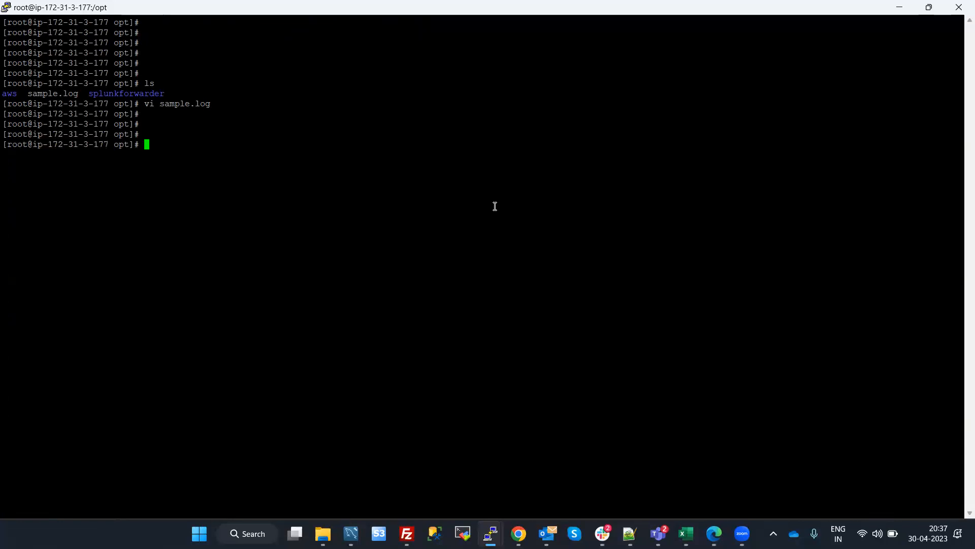
Restart the Splunk forwarder with the command /opt/splunkforwarder/bin/./splunk restart
{"action": "type", "text": "/opt/sp"}
{"action": "key", "text": "Tab"}
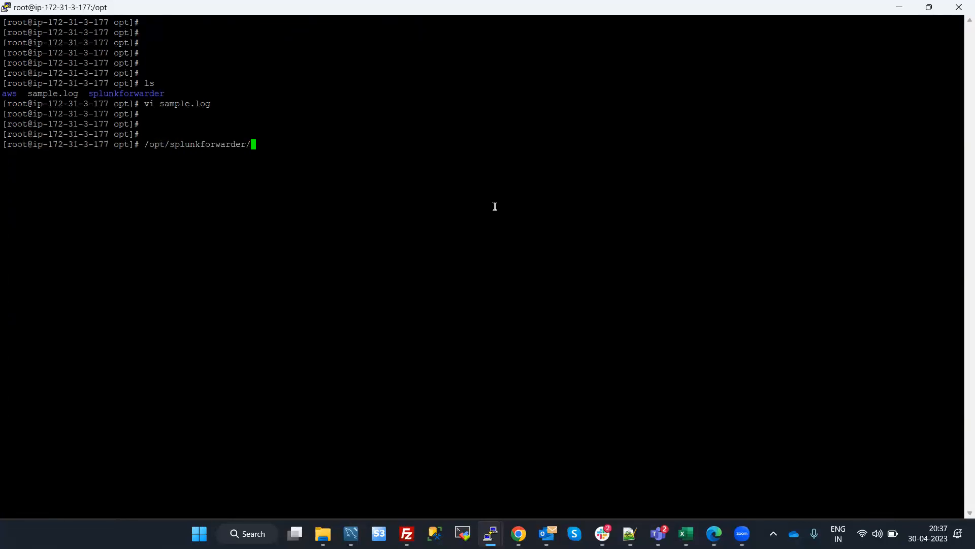
{"action": "type", "text": "b"}
{"action": "key", "text": "Tab"}
{"action": "type", "text": "./splunk restart"}
{"action": "key", "text": "Return"}
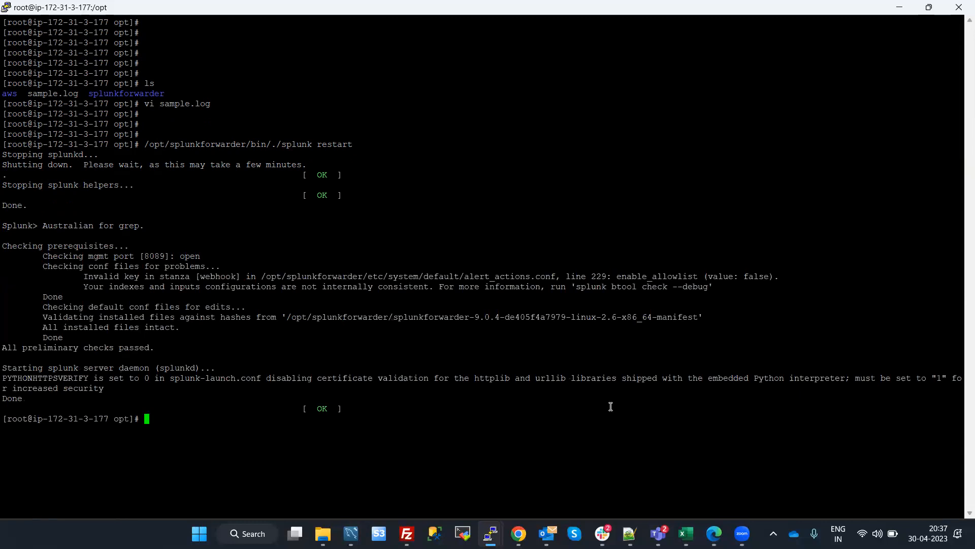
Switch to the browser and search index=* over all time on the 18.140.238.217 Splunk instance
{"action": "mouse_move", "coordinate": [710, 534]}
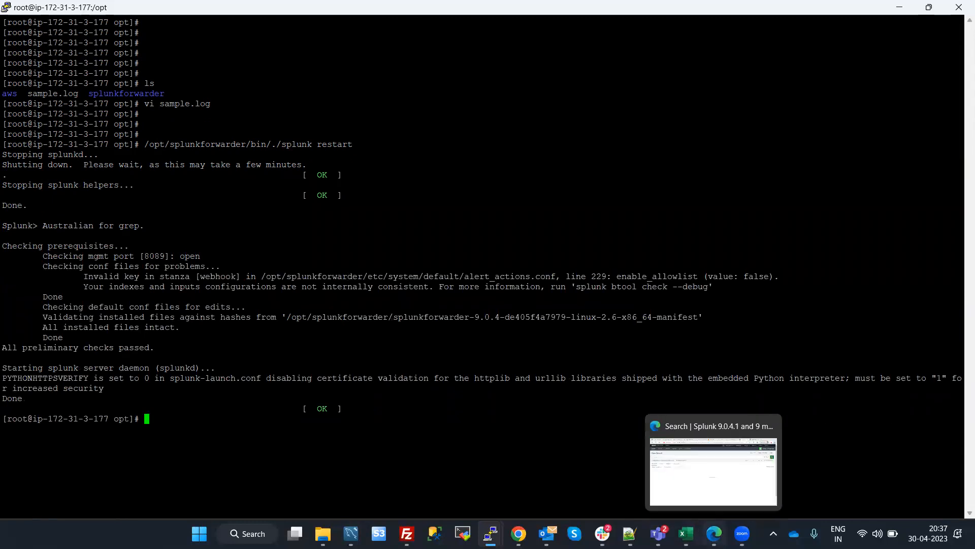
{"action": "left_click", "coordinate": [717, 447]}
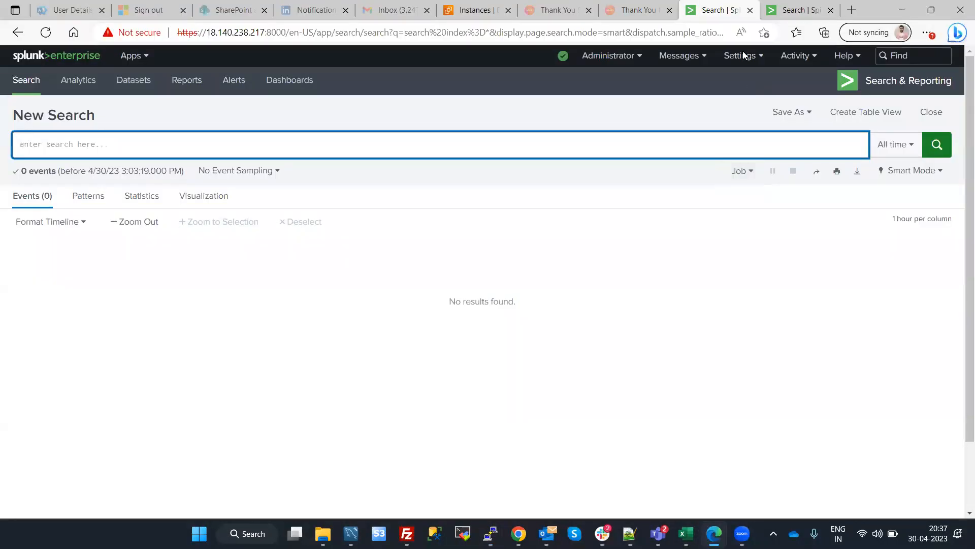
{"action": "left_click", "coordinate": [206, 143]}
{"action": "type", "text": "index+8"}
{"action": "key", "text": "Return"}
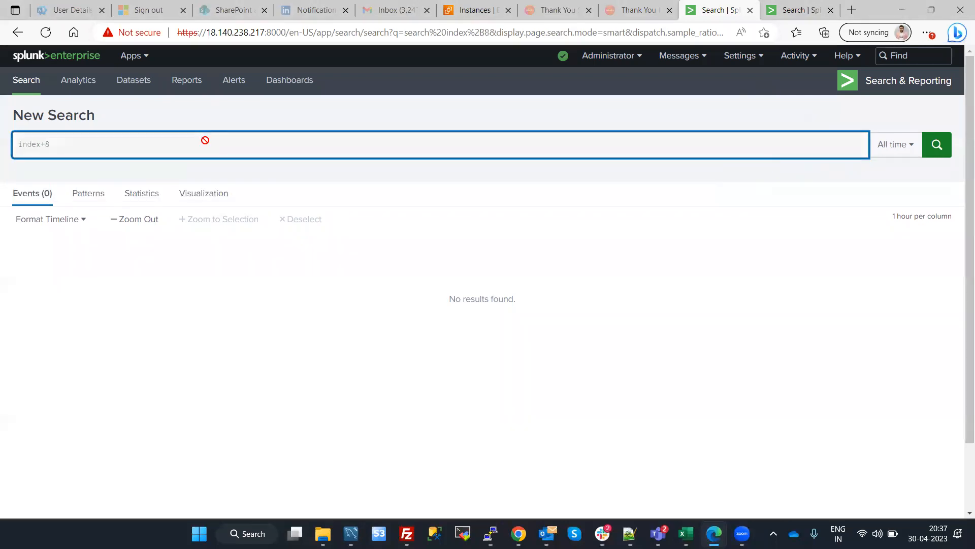
{"action": "key", "text": "BackSpace"}
{"action": "key", "text": "BackSpace"}
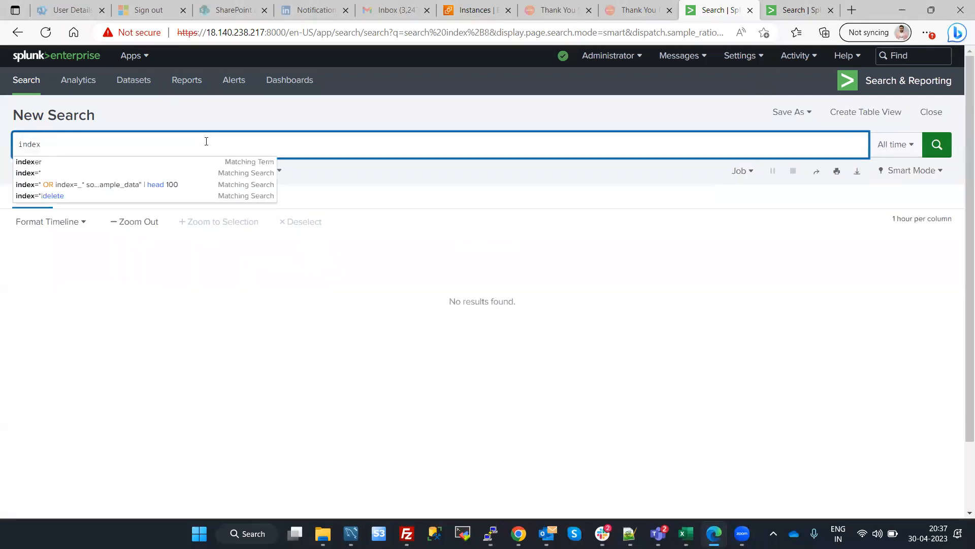
{"action": "type", "text": "=*"}
{"action": "key", "text": "Return"}
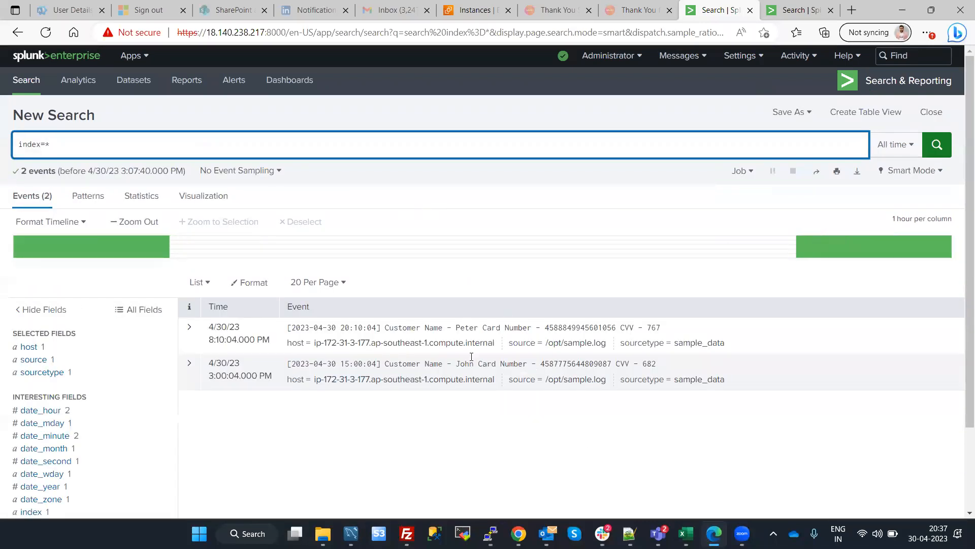
Search index=* over all time on the second Splunk instance at 18.140.248.128
{"action": "left_click", "coordinate": [790, 5]}
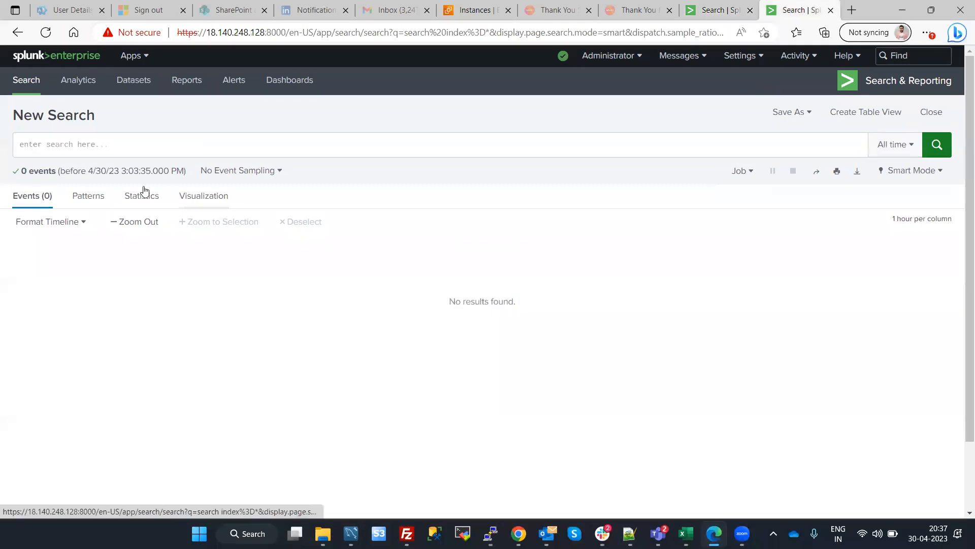
{"action": "left_click", "coordinate": [106, 149]}
{"action": "type", "text": "index=*"}
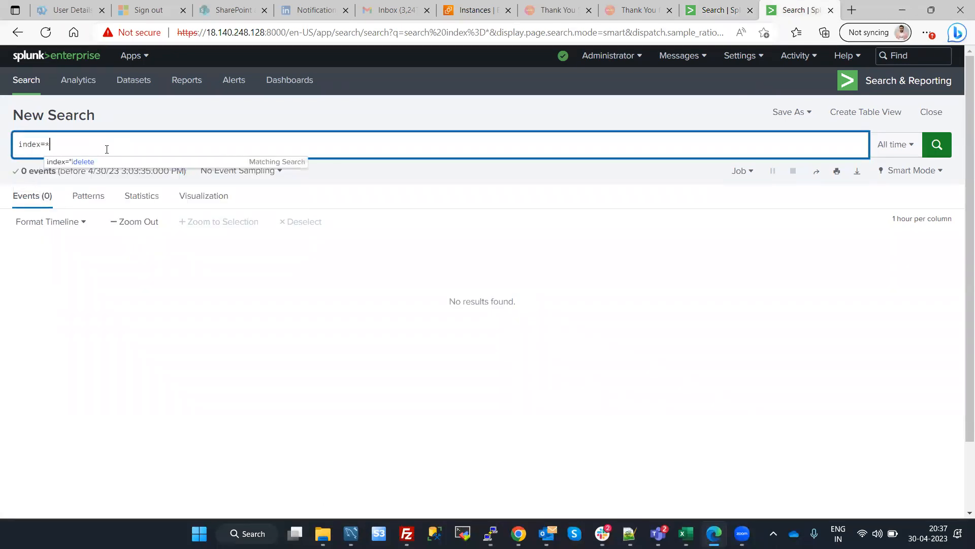
{"action": "key", "text": "Return"}
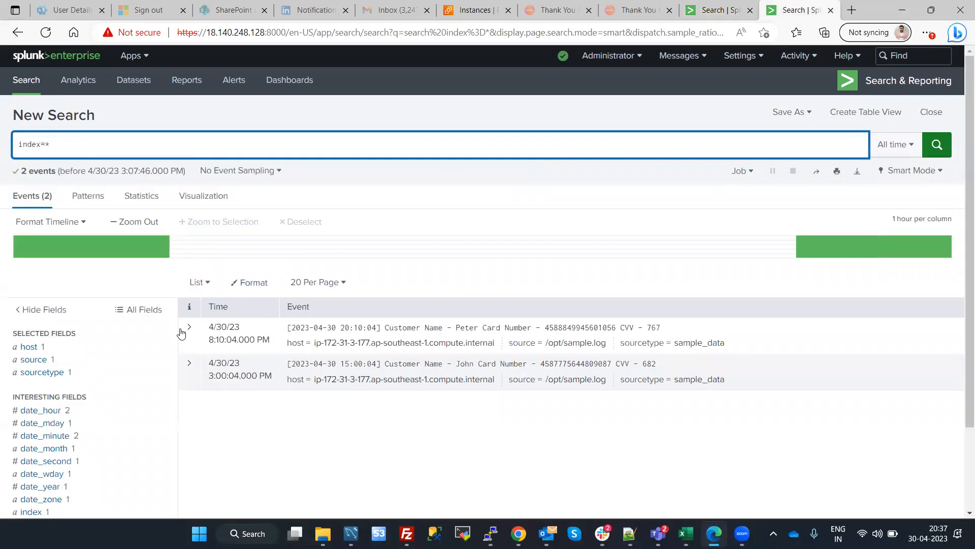
{"action": "left_click", "coordinate": [698, 82]}
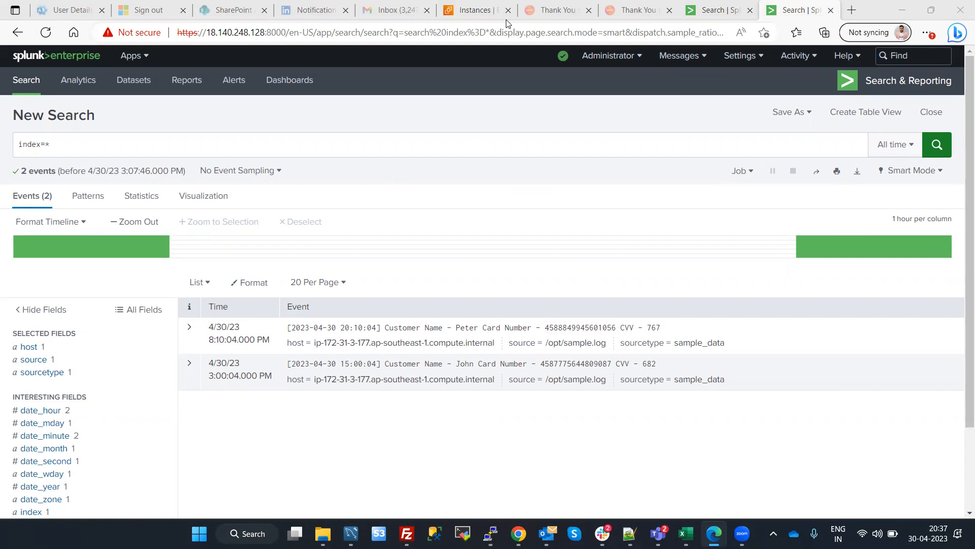
On the 18.140.238.217 instance, check the forwarding defaults for storing a local copy of forwarded events, and return to the search
{"action": "key", "text": "ctrl+shift+Tab"}
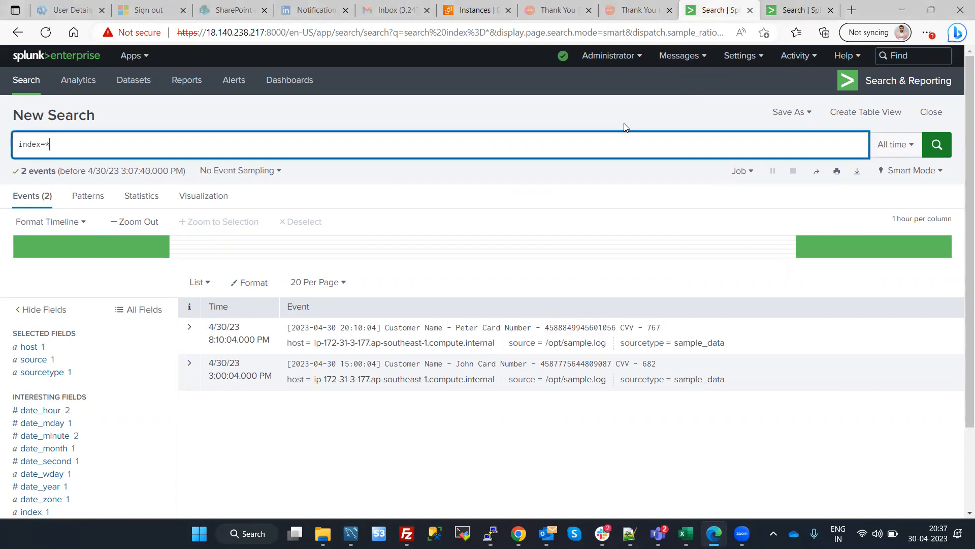
{"action": "left_click", "coordinate": [732, 57]}
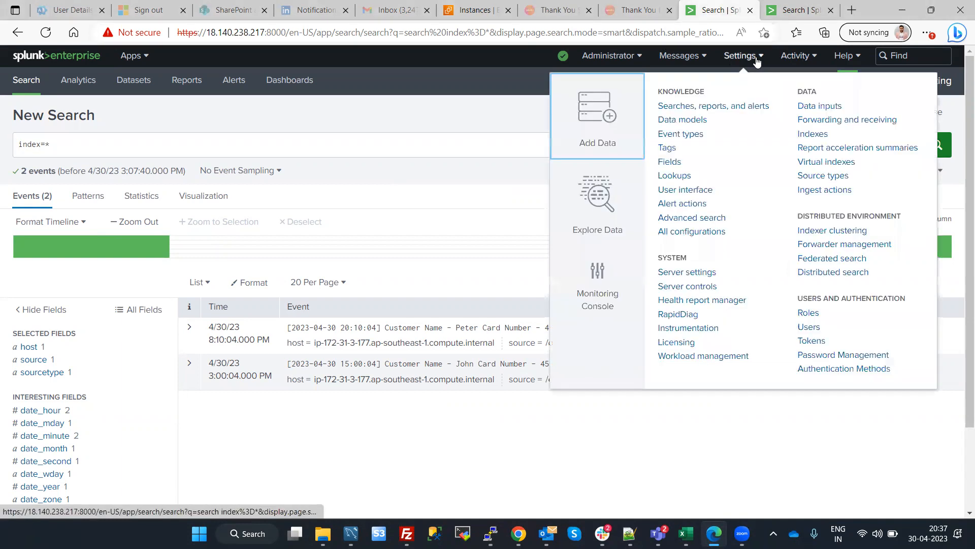
{"action": "left_click", "coordinate": [856, 122]}
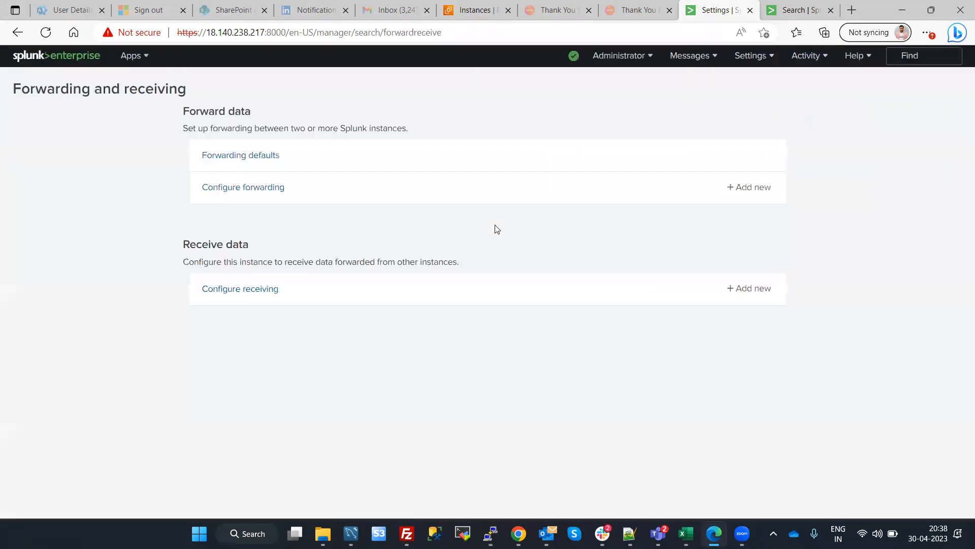
{"action": "left_click", "coordinate": [213, 159]}
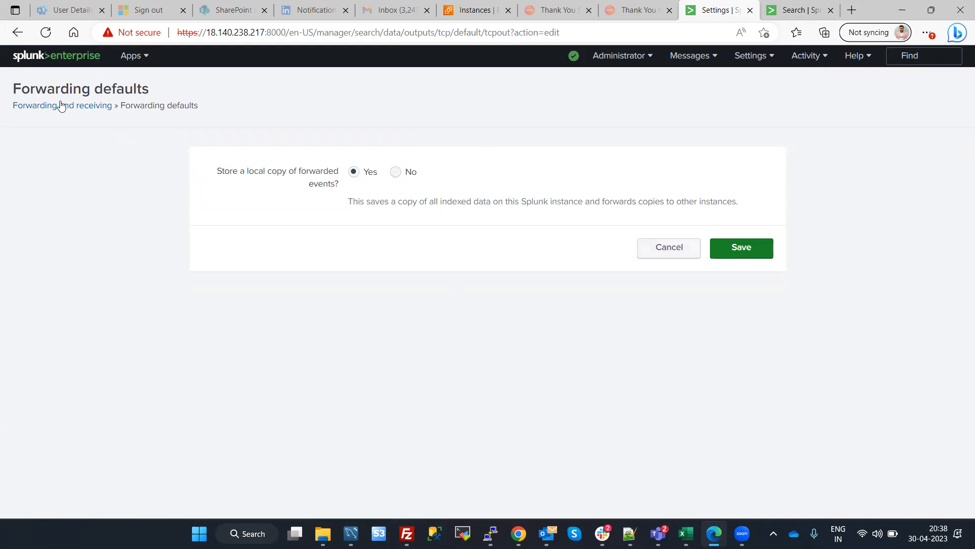
{"action": "left_click", "coordinate": [30, 110]}
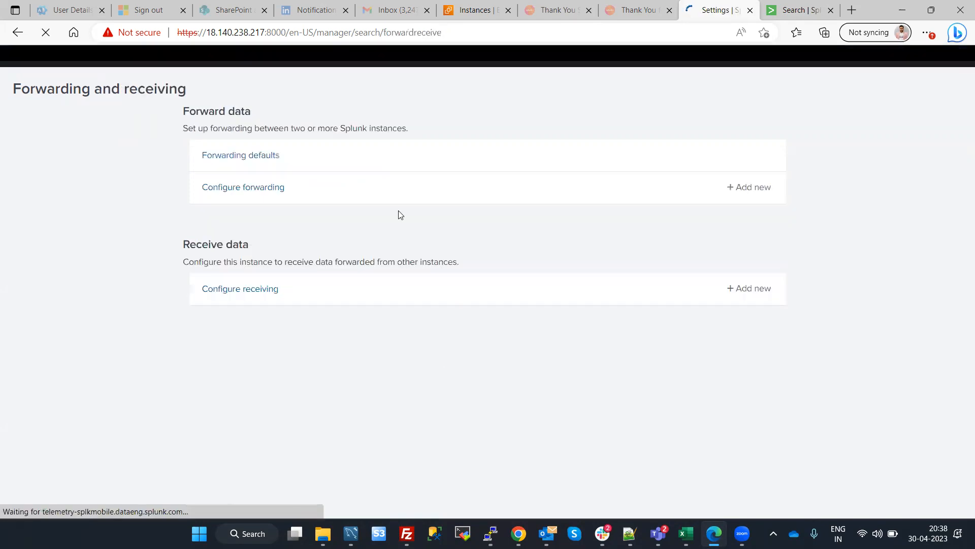
{"action": "left_click", "coordinate": [18, 32]}
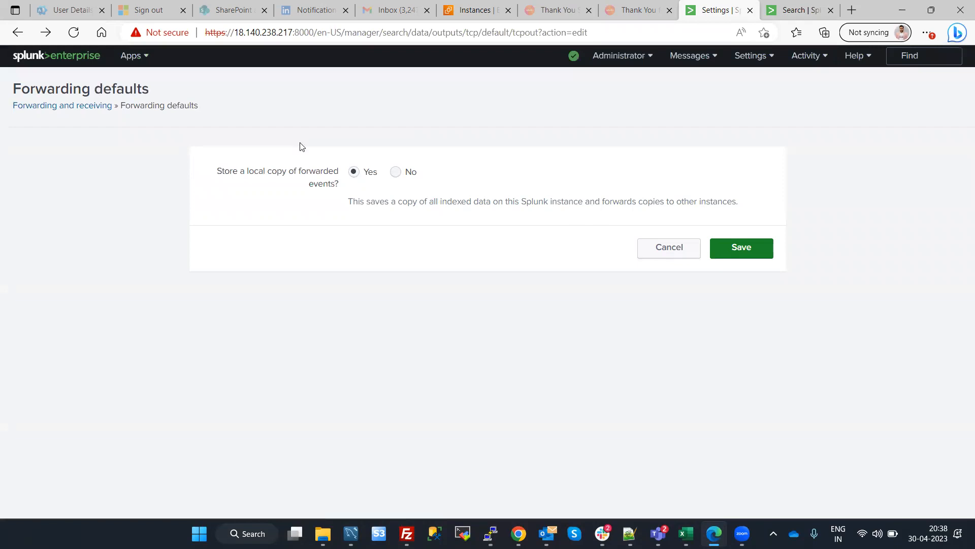
{"action": "left_click", "coordinate": [18, 32]}
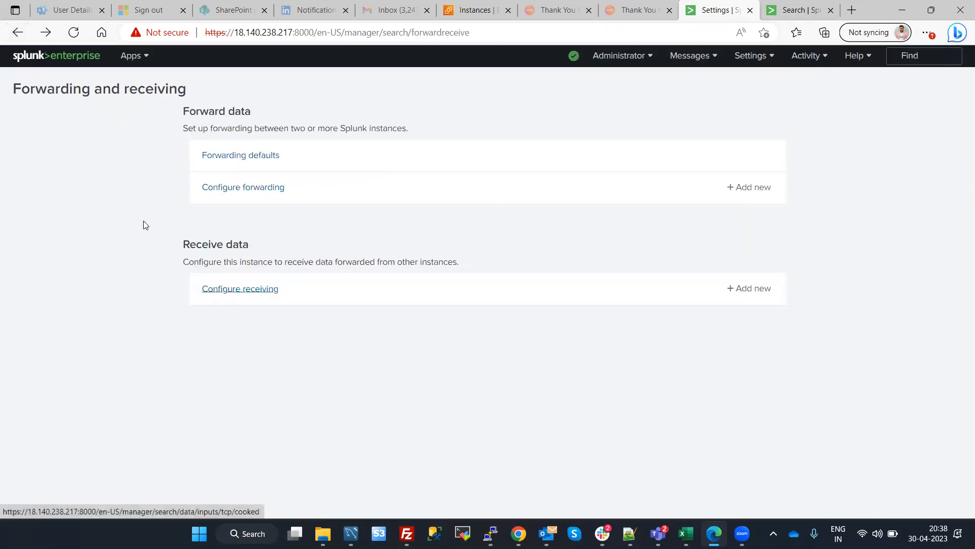
{"action": "left_click", "coordinate": [18, 33]}
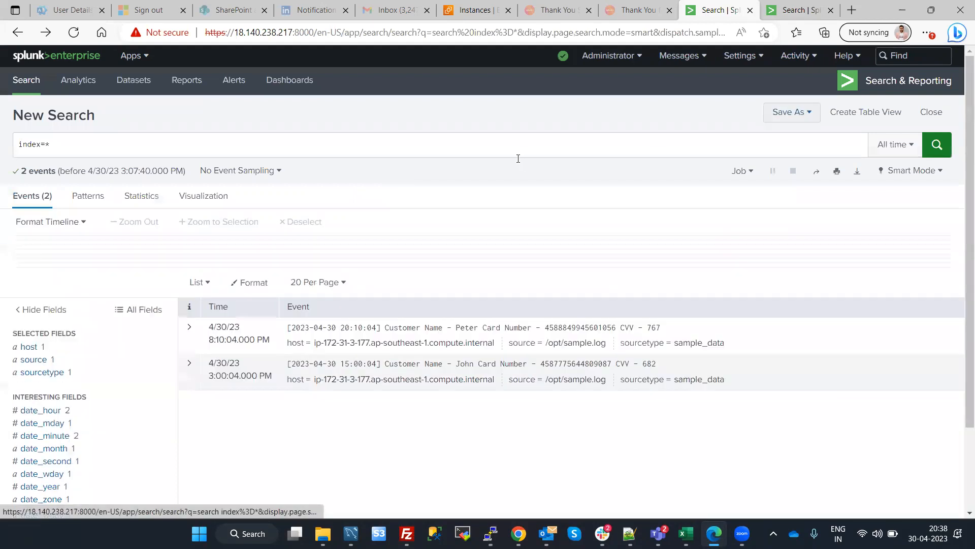
Open the Ingest Actions page on the 18.140.238.217 instance and start a new ruleset
{"action": "left_click", "coordinate": [440, 146]}
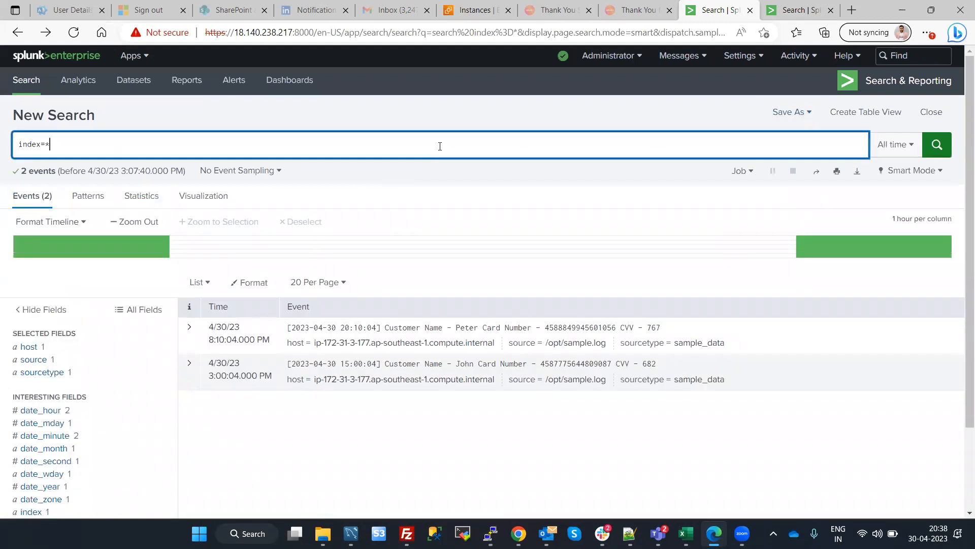
{"action": "left_click", "coordinate": [794, 56]}
{"action": "left_click", "coordinate": [739, 56]}
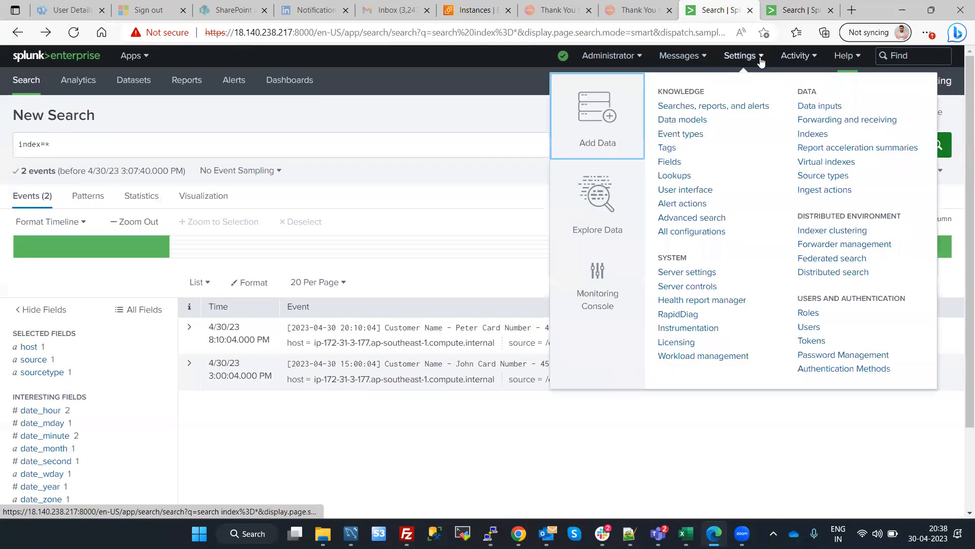
{"action": "left_click", "coordinate": [823, 193]}
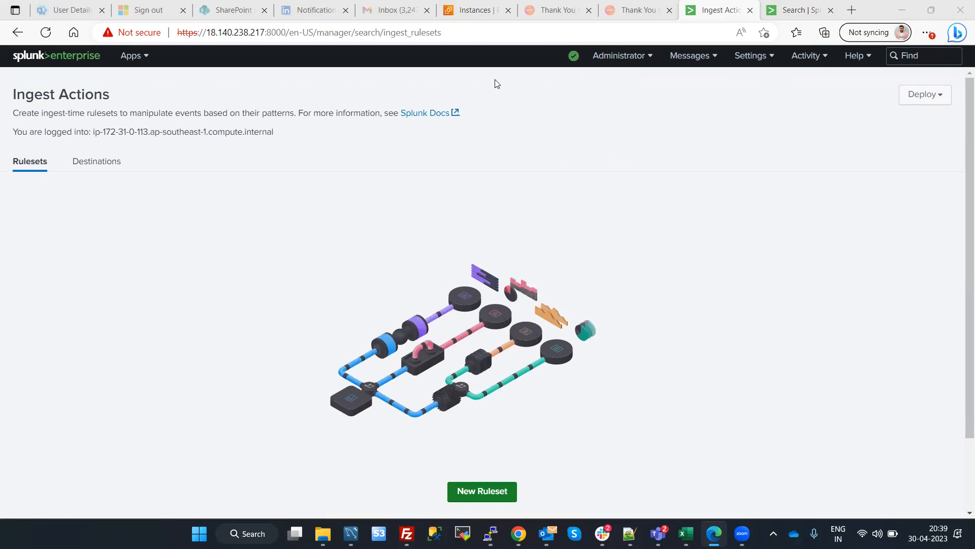
{"action": "left_click", "coordinate": [495, 492]}
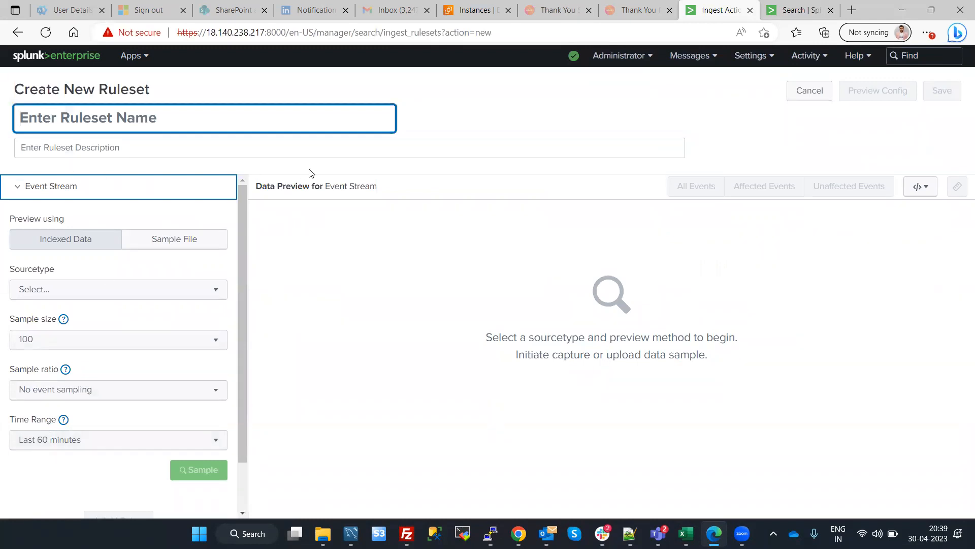
Set the ruleset's sourcetype to sample_data and sample its indexed data for the event preview
{"action": "left_click", "coordinate": [767, 6]}
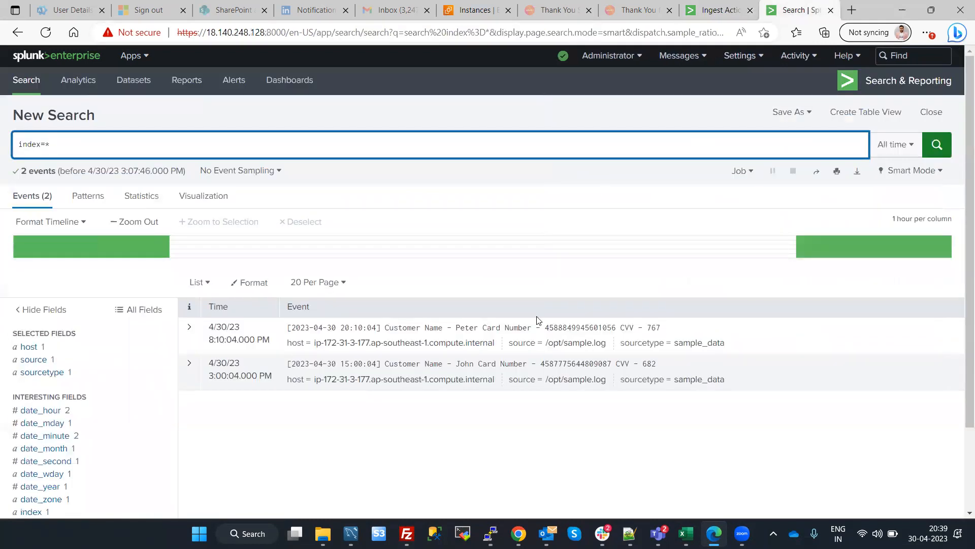
{"action": "left_click", "coordinate": [717, 9]}
{"action": "left_click", "coordinate": [70, 290]}
{"action": "type", "text": "sample_data"}
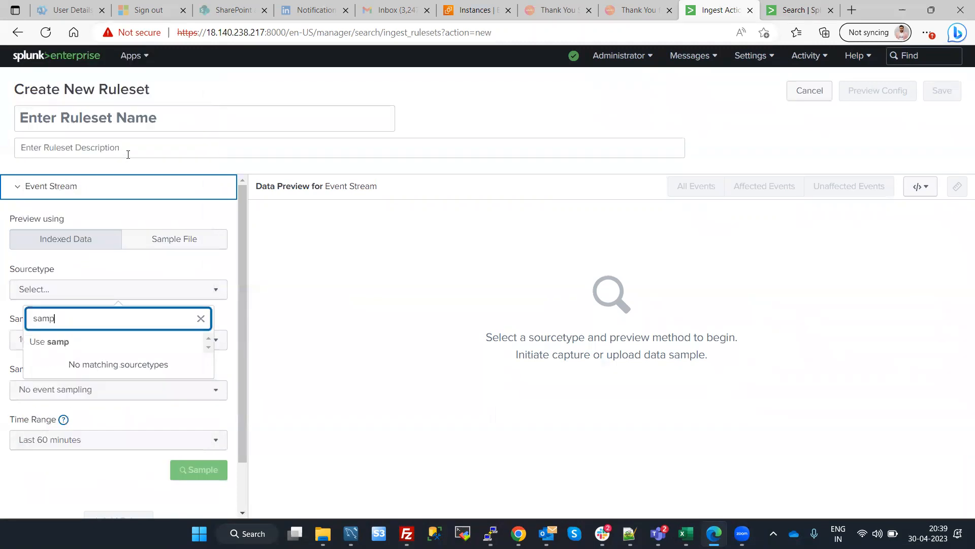
{"action": "key", "text": "Return"}
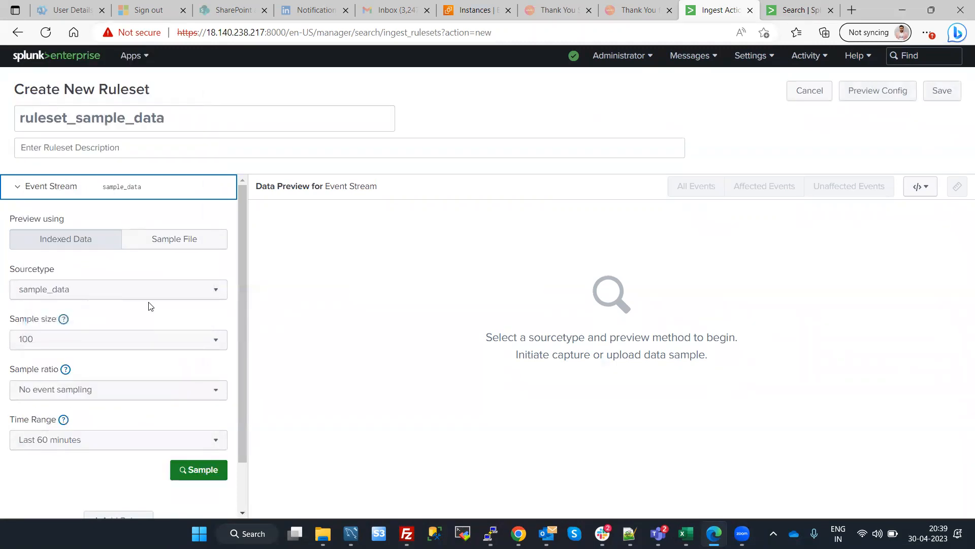
{"action": "left_click", "coordinate": [200, 473]}
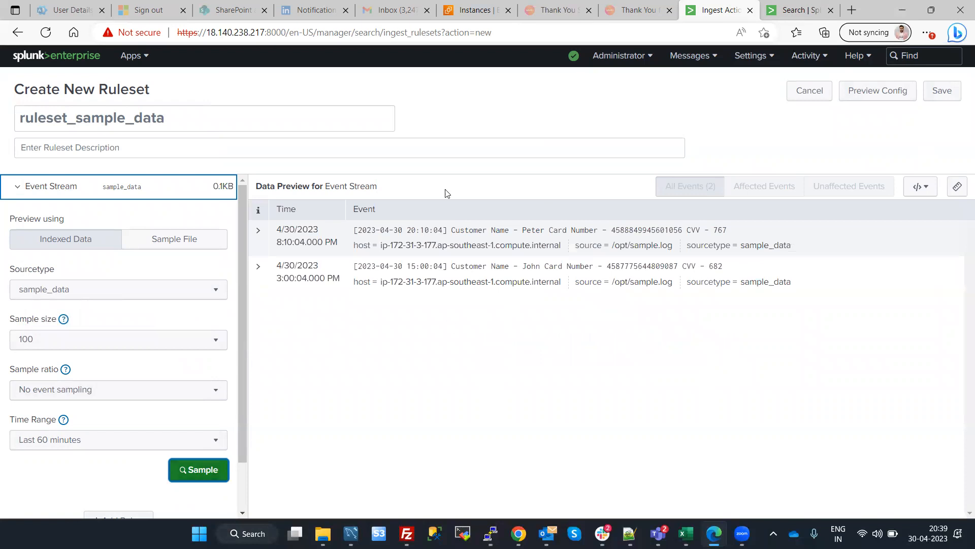
Copy the Card Number label and value from the first preview event into the test string on regex101.com
{"action": "double_click", "coordinate": [659, 230]}
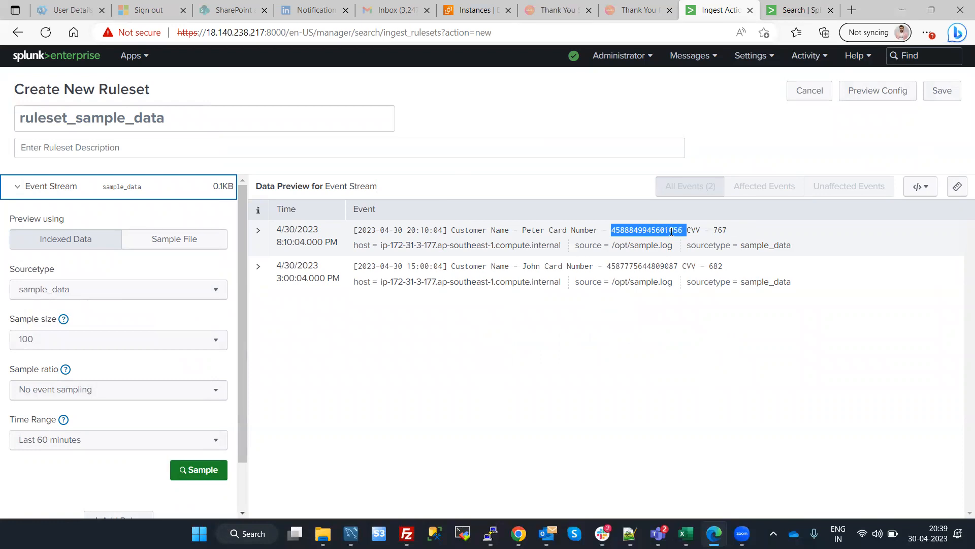
{"action": "left_click", "coordinate": [672, 231]}
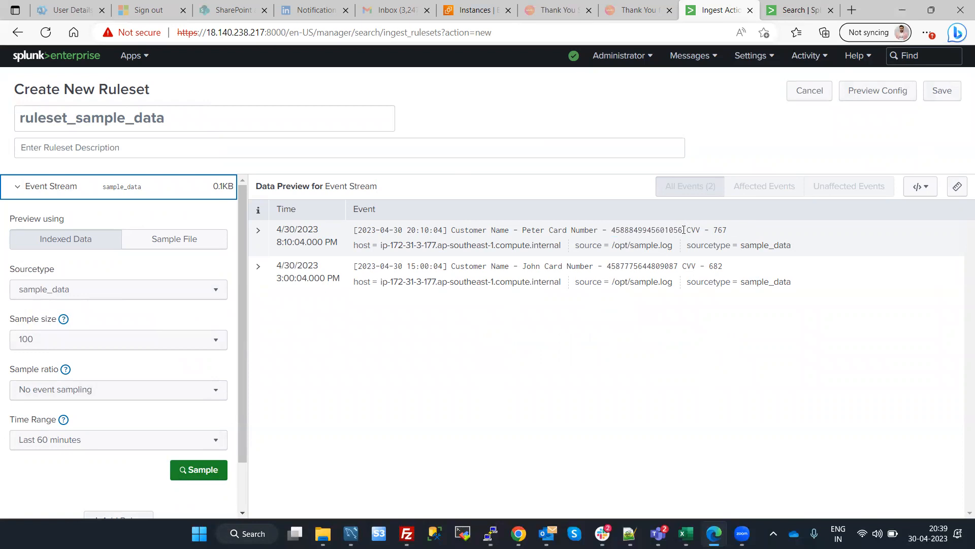
{"action": "left_click_drag", "start_coordinate": [682, 232], "coordinate": [550, 232]}
{"action": "key", "text": "ctrl+c"}
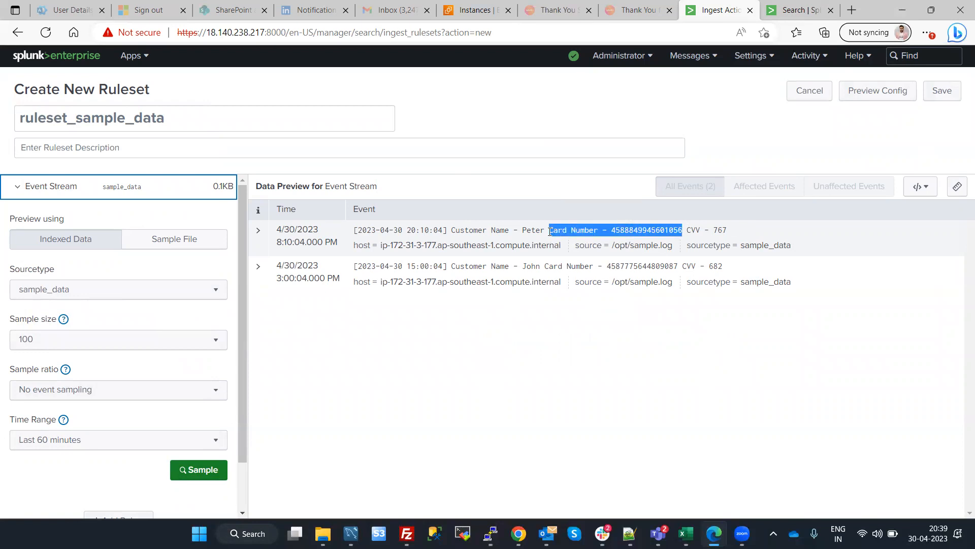
{"action": "left_click", "coordinate": [849, 10]}
{"action": "type", "text": "rege"}
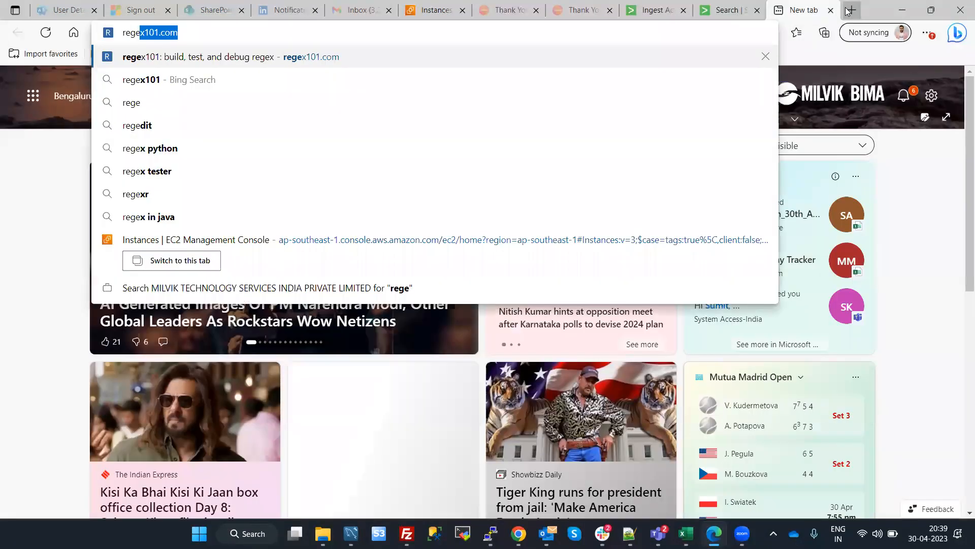
{"action": "key", "text": "Return"}
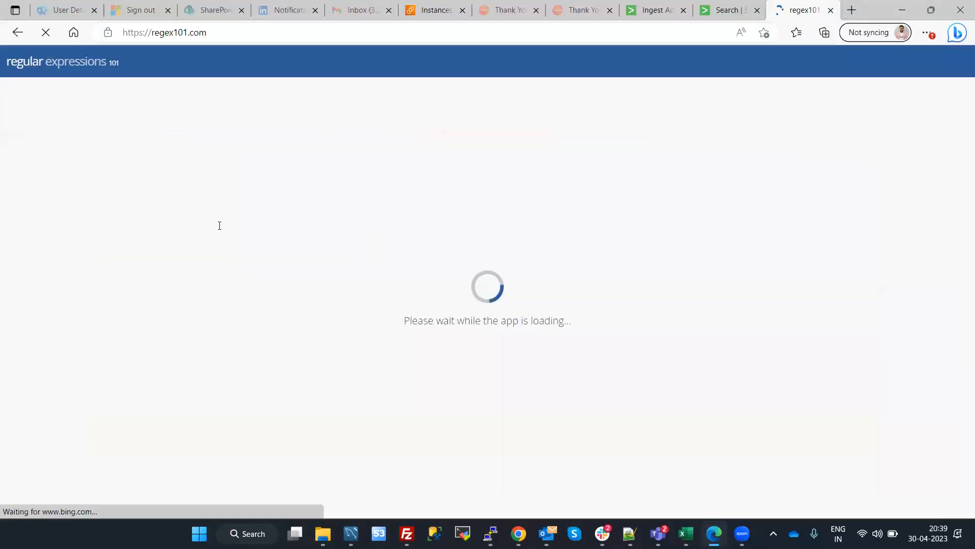
{"action": "left_click", "coordinate": [249, 193]}
{"action": "key", "text": "ctrl+v"}
Start the regular expression with the literal text "Card Number - ", including the trailing space
{"action": "left_click", "coordinate": [262, 109]}
{"action": "type", "text": "Card-Numner"}
{"action": "key", "text": "BackSpace"}
{"action": "key", "text": "BackSpace"}
{"action": "key", "text": "BackSpace"}
{"action": "key", "text": "BackSpace"}
{"action": "key", "text": "BackSpace"}
{"action": "key", "text": "BackSpace"}
{"action": "key", "text": "BackSpace"}
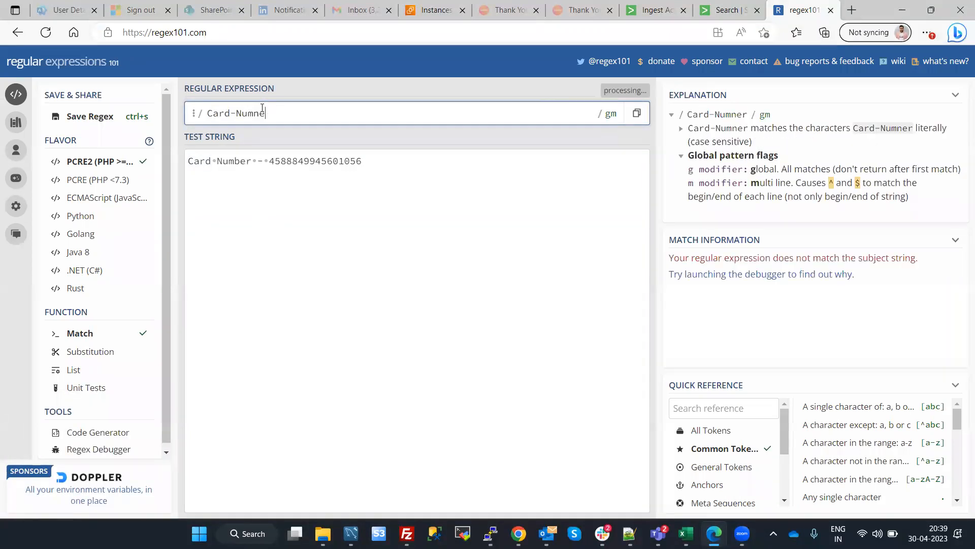
{"action": "type", "text": "Number"}
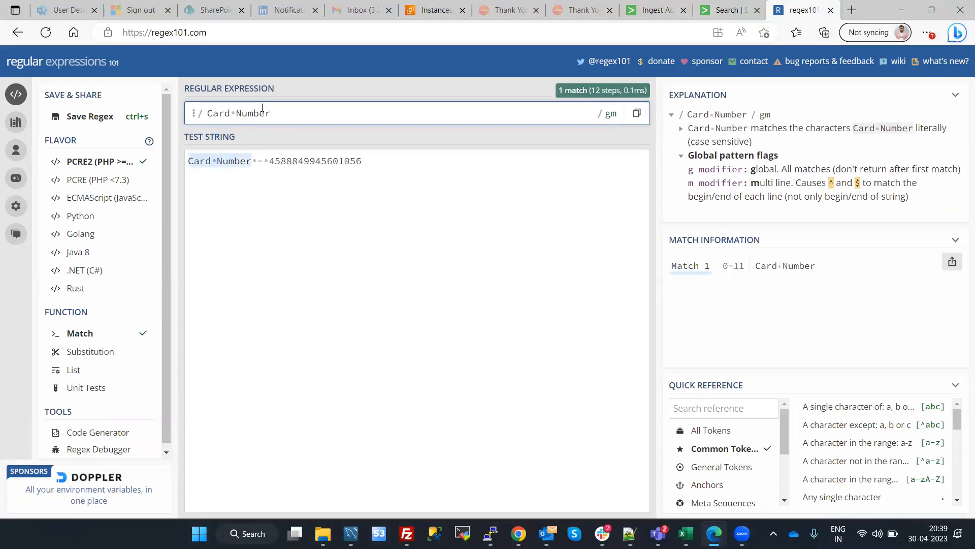
{"action": "type", "text": " - "}
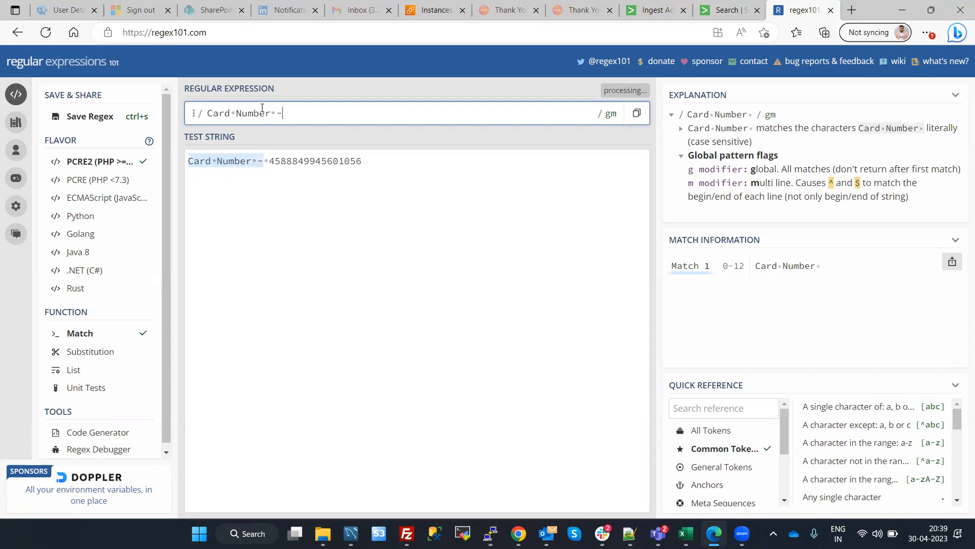
{"action": "type", "text": "\\d"}
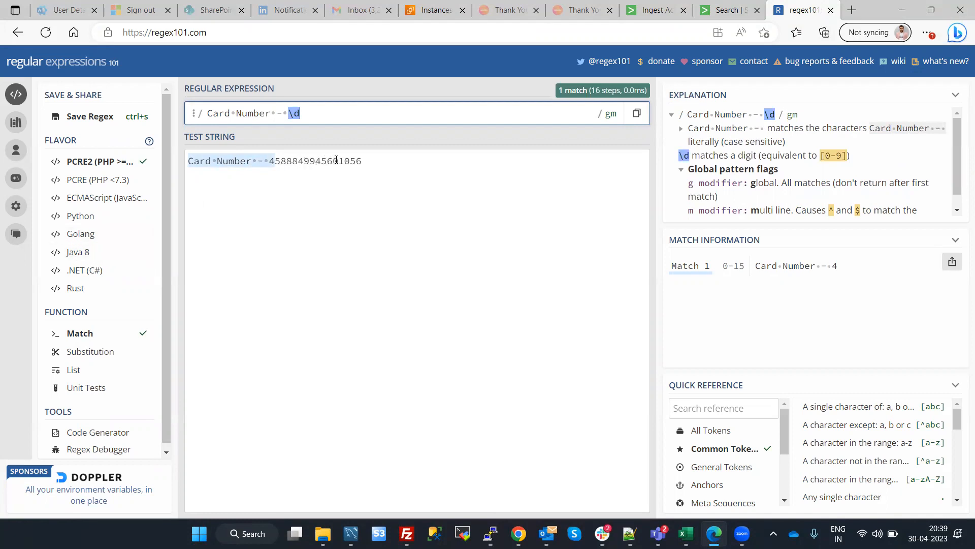
Extend the regular expression with \d{12}\d{4} to match the sixteen digits as twelve plus four
{"action": "type", "text": "{}"}
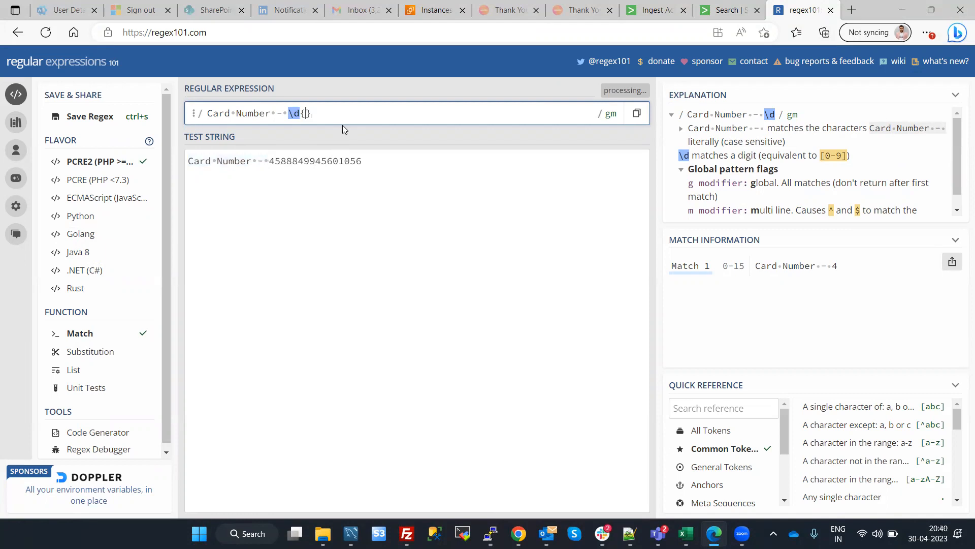
{"action": "type", "text": "12"}
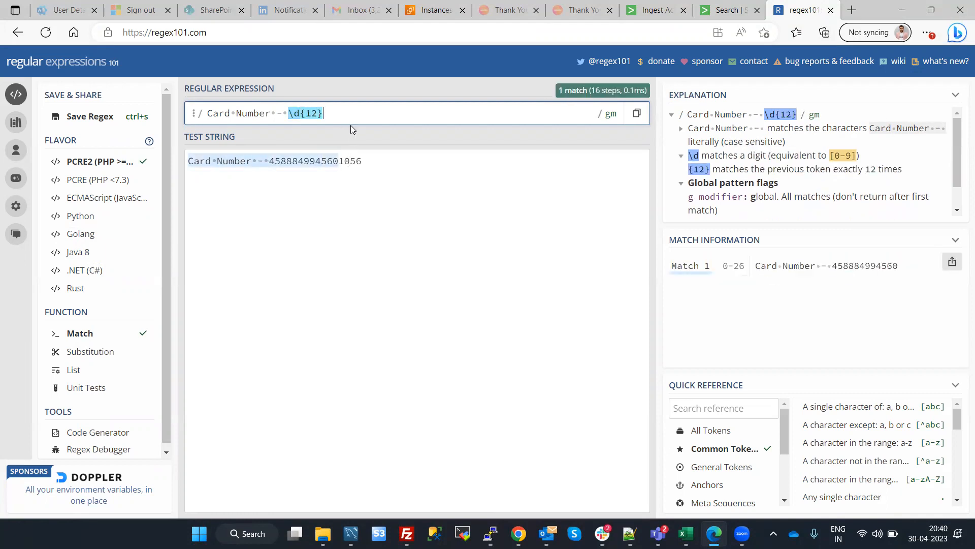
{"action": "type", "text": "\\d{}"}
{"action": "key", "text": "BackSpace"}
{"action": "type", "text": "4"}
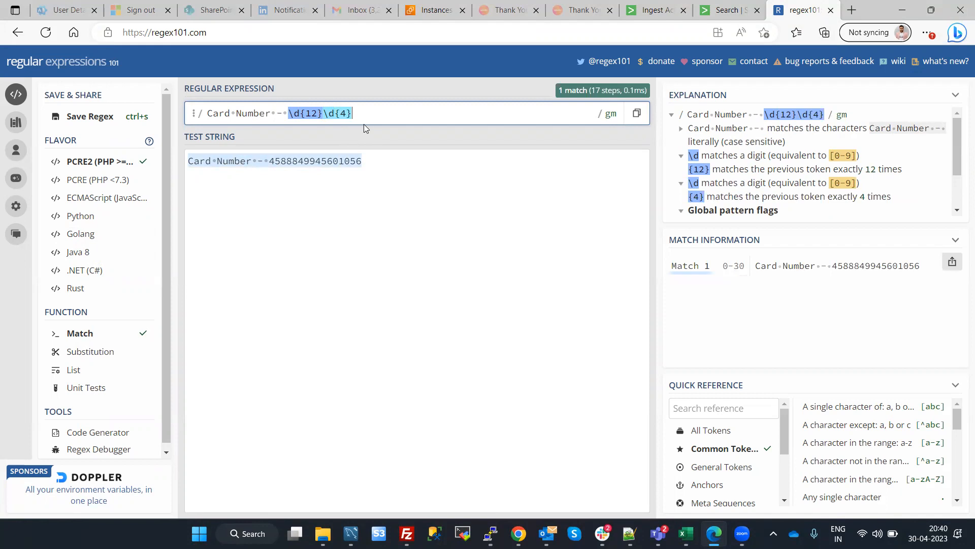
Copy the regex into a new Mask with Regular Expression rule in Splunk's ruleset_sample_data as the match expression and apply it
{"action": "key", "text": "ctrl+a"}
{"action": "key", "text": "ctrl+c"}
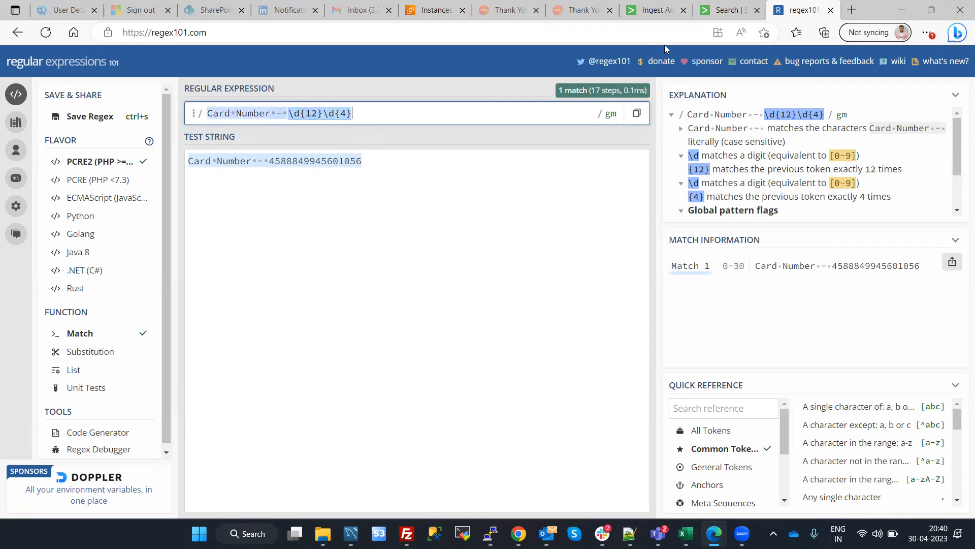
{"action": "left_click", "coordinate": [727, 7]}
{"action": "left_click", "coordinate": [660, 7]}
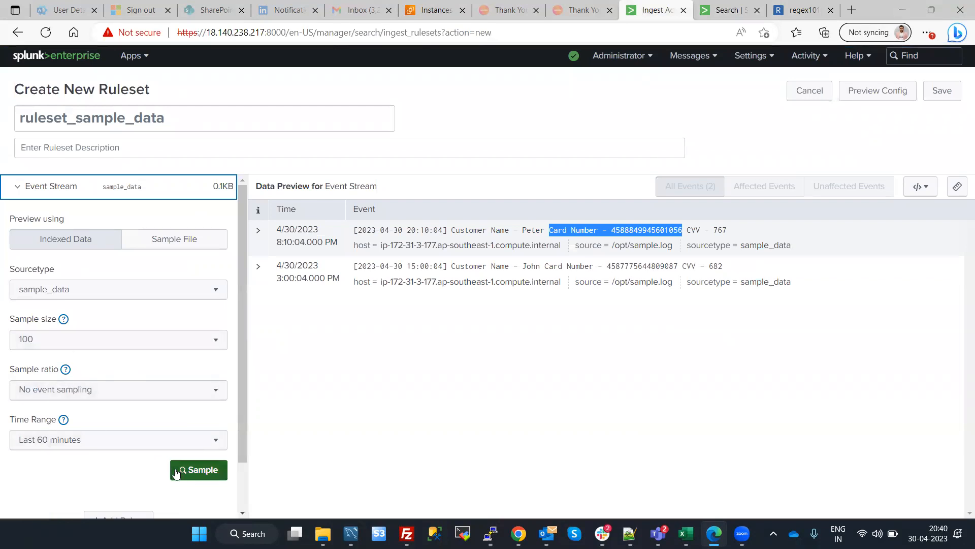
{"action": "scroll", "coordinate": [90, 439], "scroll_direction": "down", "scroll_amount": 2}
{"action": "left_click", "coordinate": [107, 464]}
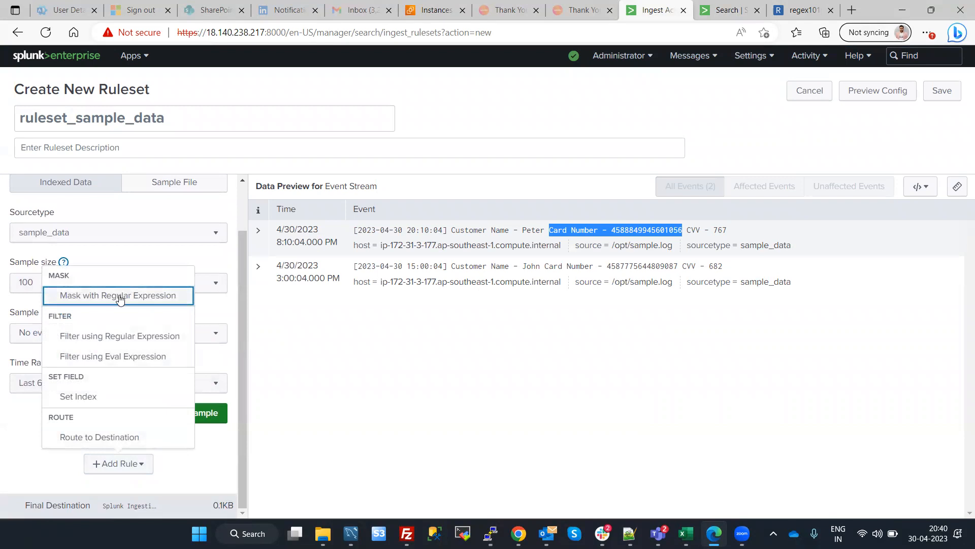
{"action": "left_click", "coordinate": [111, 300]}
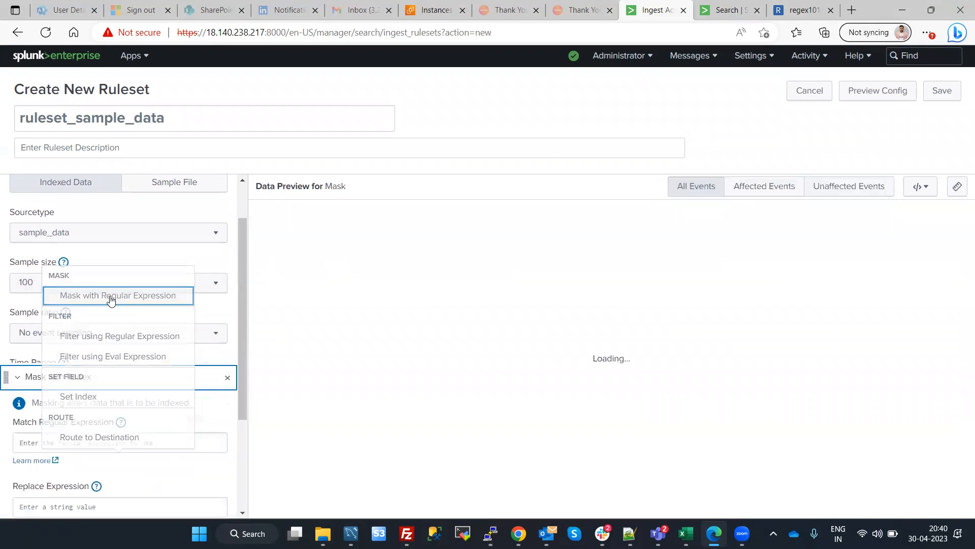
{"action": "left_click", "coordinate": [88, 282]}
{"action": "key", "text": "ctrl+v"}
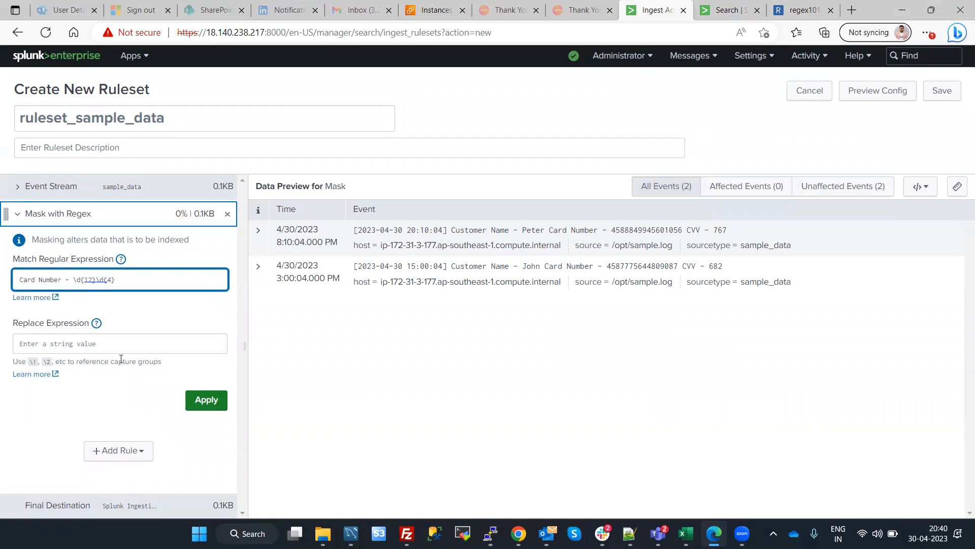
{"action": "left_click", "coordinate": [204, 399]}
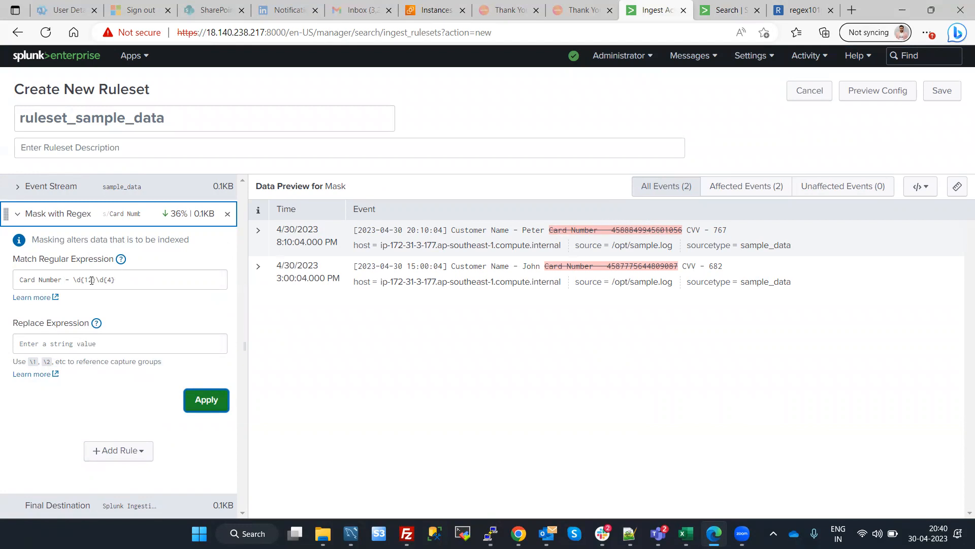
Group the mask rule's match expression into two capture groups: (Card Number - \d{12})(\d{4})
{"action": "left_click", "coordinate": [63, 338]}
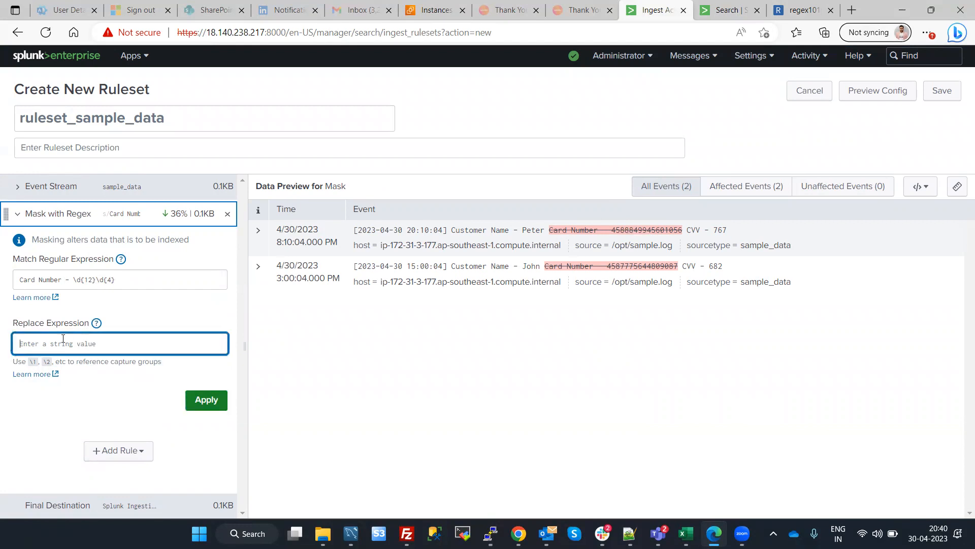
{"action": "left_click", "coordinate": [76, 280]}
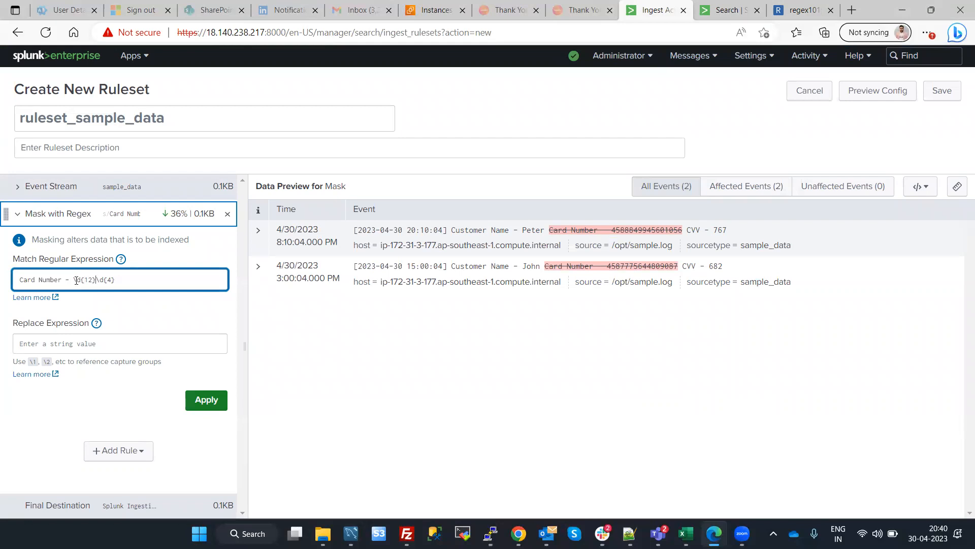
{"action": "type", "text": ")"}
{"action": "type", "text": "("}
{"action": "type", "text": "("}
Set the mask rule's replace expression to \1XXXX and apply it to the preview
{"action": "left_click", "coordinate": [81, 341]}
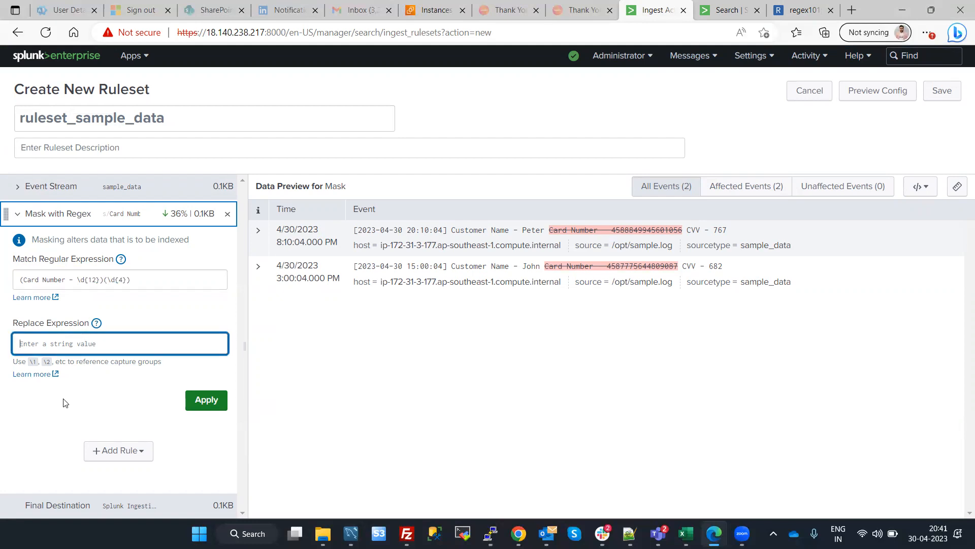
{"action": "type", "text": "\\1"}
{"action": "type", "text": "xxxx"}
{"action": "left_click", "coordinate": [200, 400]}
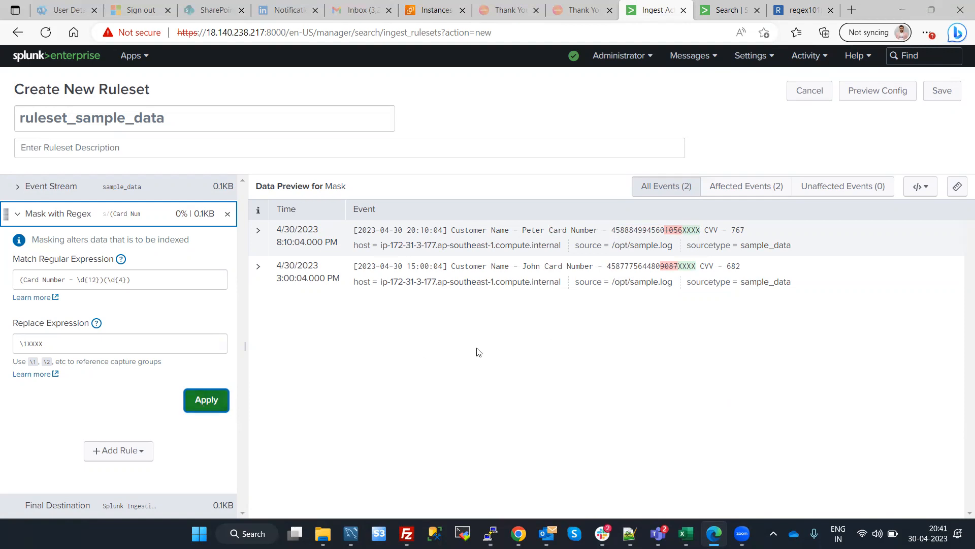
Try masking the last eight digits with match expression (Card Number - \d{8})(\d{8}) and replace expression \1XXXXXXXX
{"action": "left_click", "coordinate": [135, 280]}
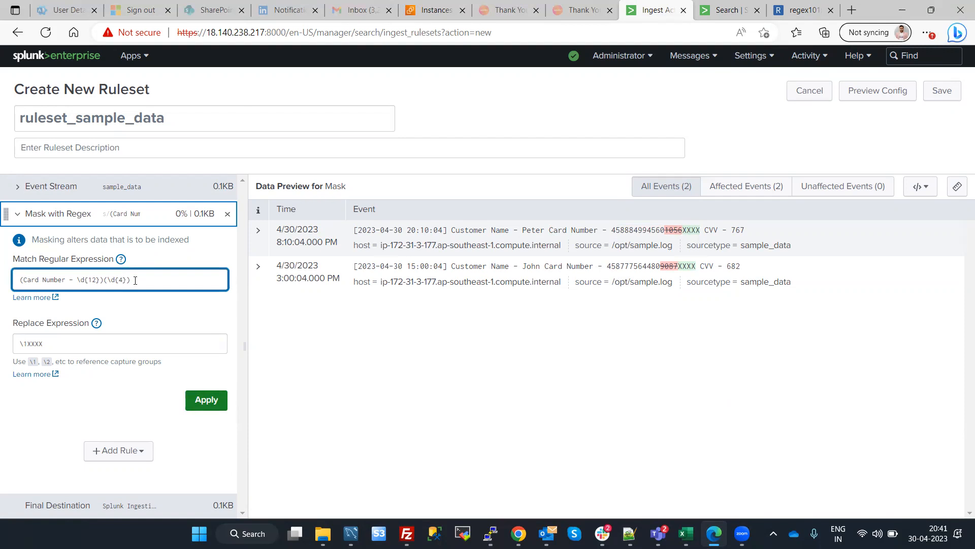
{"action": "key", "text": "BackSpace"}
{"action": "key", "text": "BackSpace"}
{"action": "type", "text": "8"}
{"action": "key", "text": "BackSpace"}
{"action": "type", "text": "8"}
{"action": "left_click", "coordinate": [53, 343]}
{"action": "type", "text": "xx"}
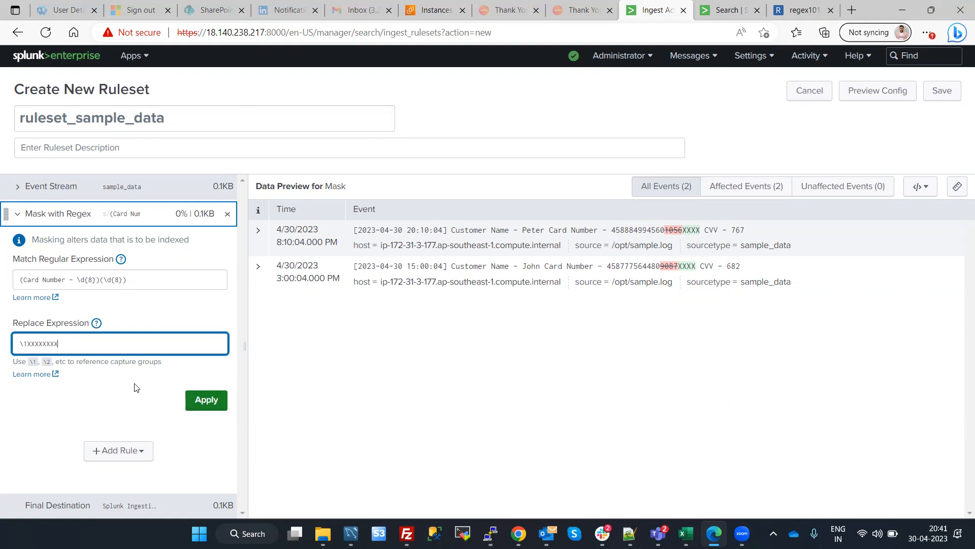
{"action": "left_click", "coordinate": [206, 400]}
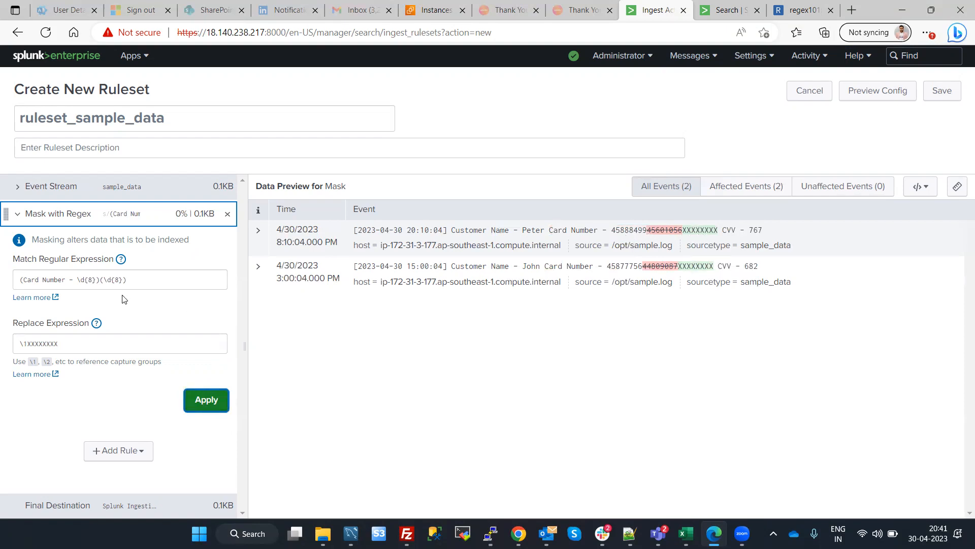
Set the match expression back to (Card Number - \d{12})(\d{4}) with replacement \1XXXX, apply the mask, and save the ruleset
{"action": "left_click", "coordinate": [136, 283]}
{"action": "left_click", "coordinate": [136, 282]}
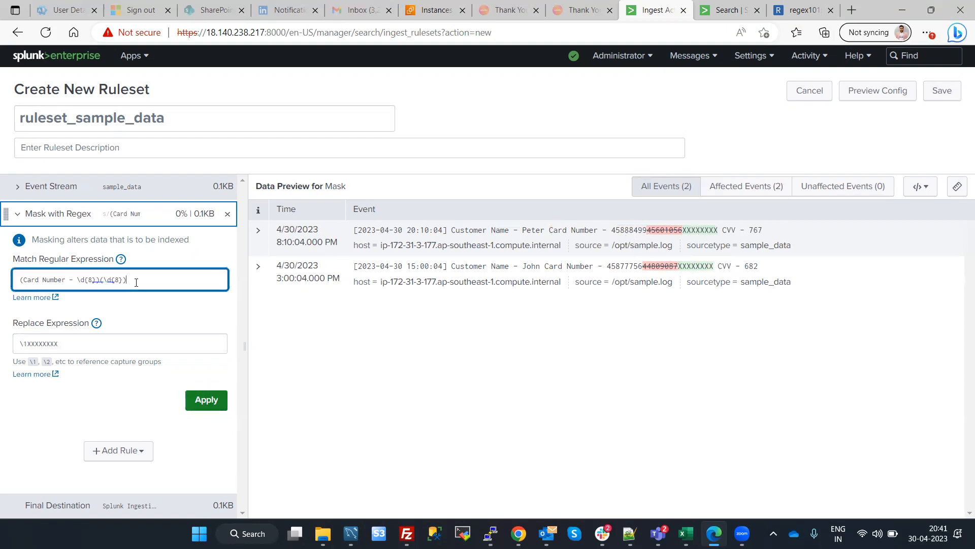
{"action": "key", "text": "Tab"}
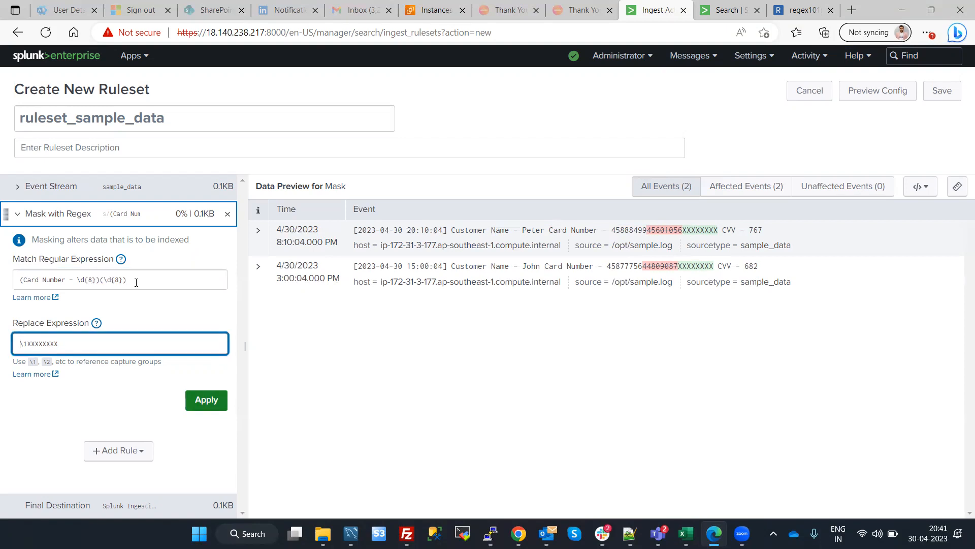
{"action": "left_click", "coordinate": [136, 283]}
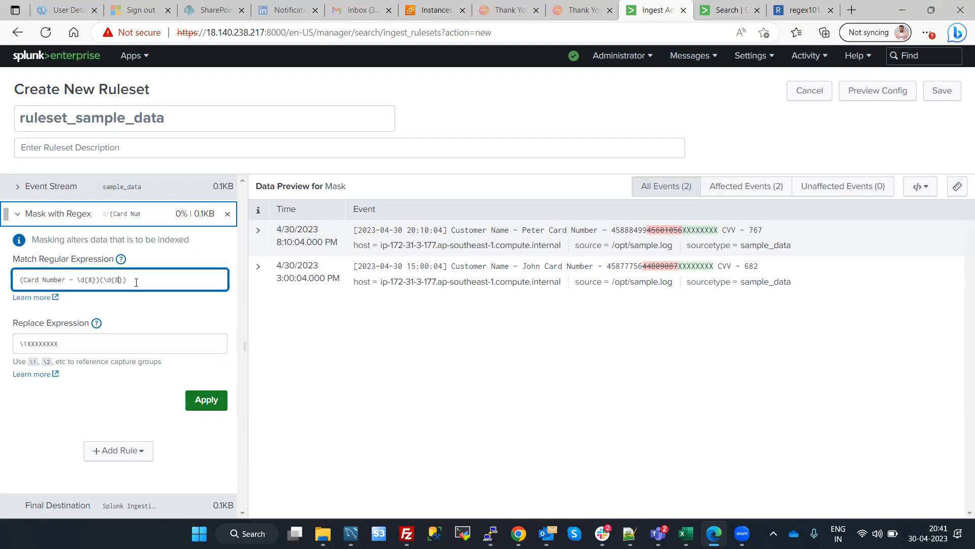
{"action": "type", "text": "4"}
{"action": "key", "text": "BackSpace"}
{"action": "type", "text": "12"}
{"action": "left_click", "coordinate": [68, 344]}
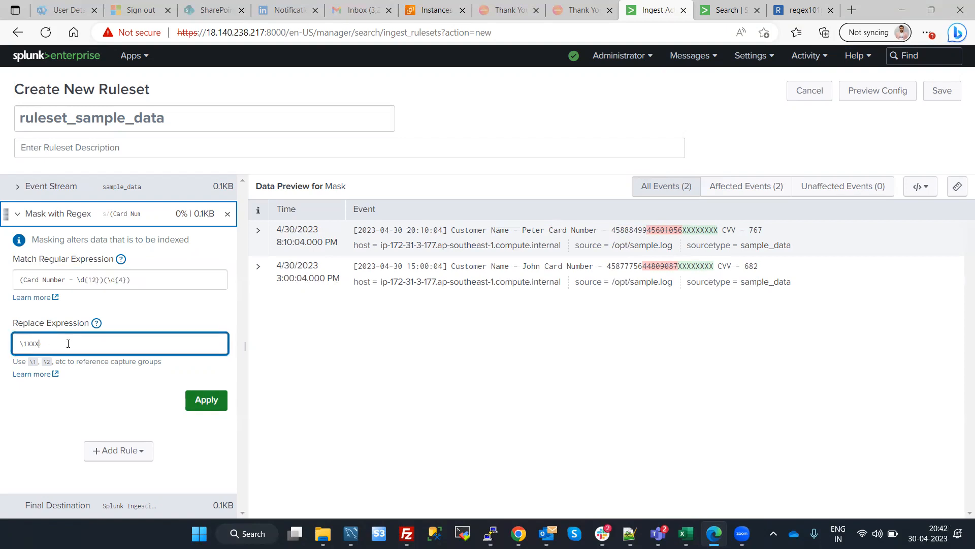
{"action": "left_click", "coordinate": [206, 400]}
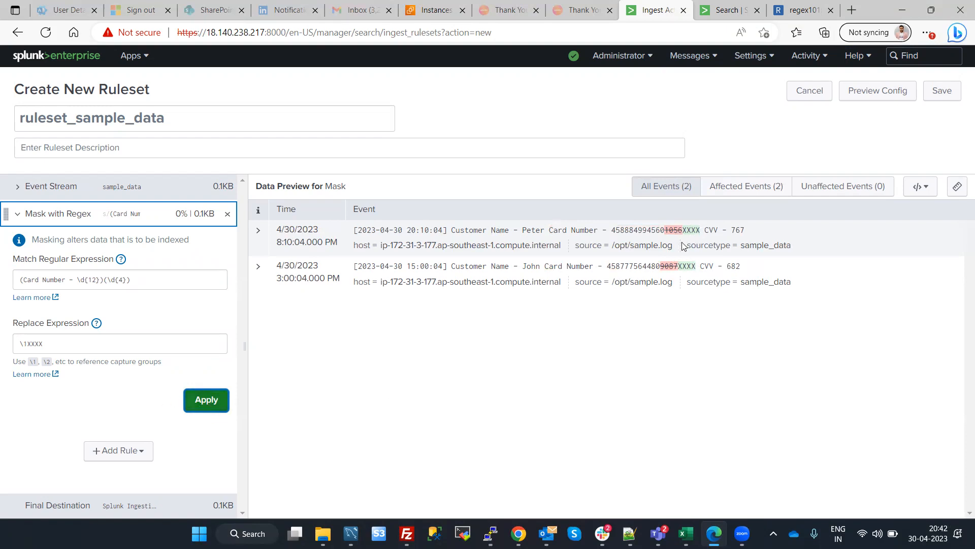
{"action": "left_click", "coordinate": [941, 91]}
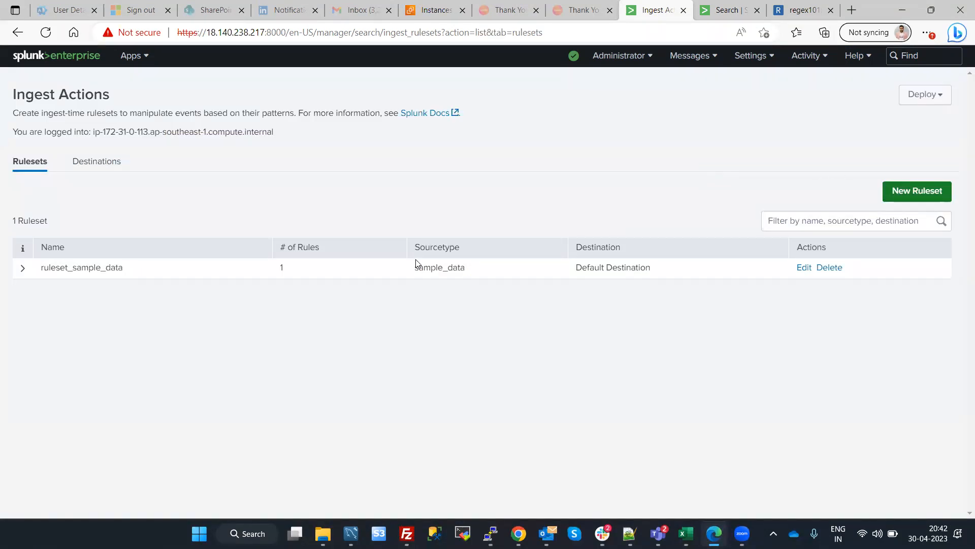
Switch to the PuTTY terminal for ip-172-31-3-177 and open sample.log in vi
{"action": "mouse_move", "coordinate": [490, 533]}
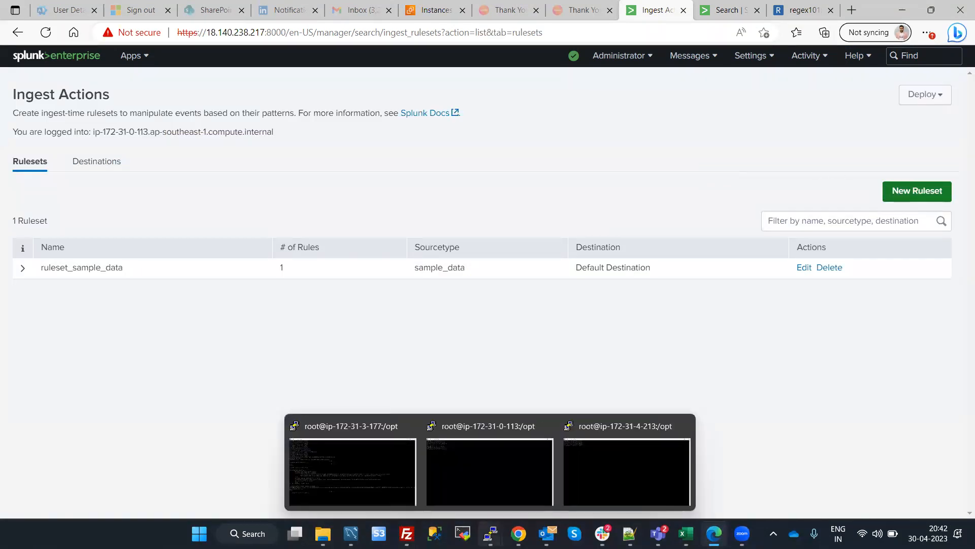
{"action": "left_click", "coordinate": [374, 472]}
{"action": "type", "text": "vi sample.log"}
{"action": "key", "text": "Return"}
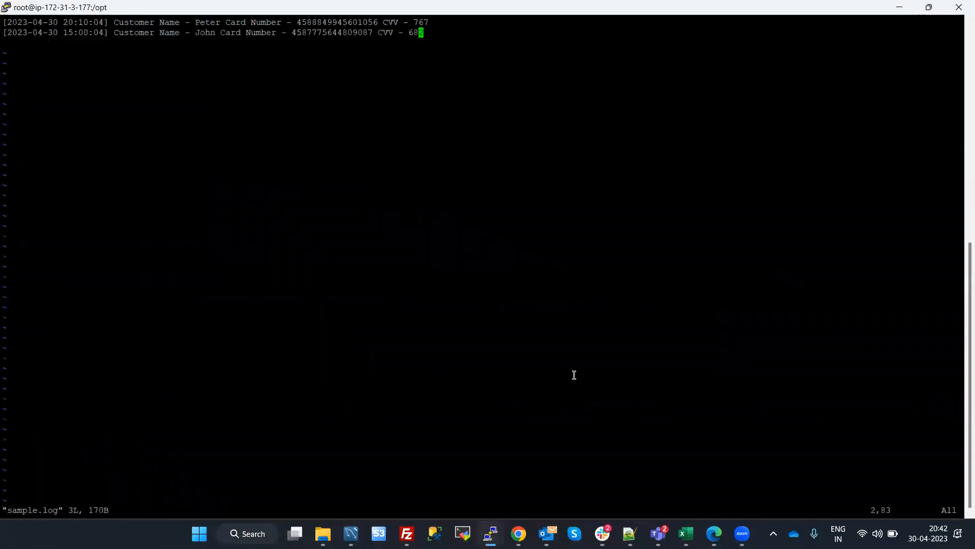
Move the cursor to the time portion of the first log entry's timestamp
{"action": "key", "text": "Up"}
{"action": "key", "text": "Left"}
{"action": "key", "text": "Left"}
{"action": "key", "text": "Left"}
{"action": "key", "text": "Left"}
{"action": "key", "text": "Left"}
{"action": "key", "text": "Left"}
{"action": "key", "text": "Left"}
{"action": "key", "text": "Left"}
{"action": "key", "text": "Left"}
{"action": "key", "text": "Left"}
{"action": "key", "text": "Left"}
{"action": "key", "text": "Left"}
{"action": "key", "text": "Left"}
{"action": "key", "text": "Left"}
{"action": "key", "text": "Left"}
{"action": "key", "text": "Left"}
{"action": "key", "text": "Left"}
{"action": "key", "text": "Left"}
{"action": "key", "text": "Left"}
{"action": "key", "text": "Left"}
{"action": "key", "text": "Left"}
{"action": "key", "text": "Left"}
{"action": "key", "text": "Left"}
{"action": "key", "text": "Left"}
{"action": "key", "text": "Left"}
{"action": "key", "text": "Left"}
{"action": "key", "text": "Left"}
{"action": "key", "text": "Left"}
{"action": "key", "text": "Left"}
{"action": "key", "text": "Left"}
{"action": "key", "text": "Left"}
{"action": "key", "text": "Left"}
{"action": "key", "text": "Left"}
{"action": "key", "text": "Left"}
{"action": "key", "text": "Left"}
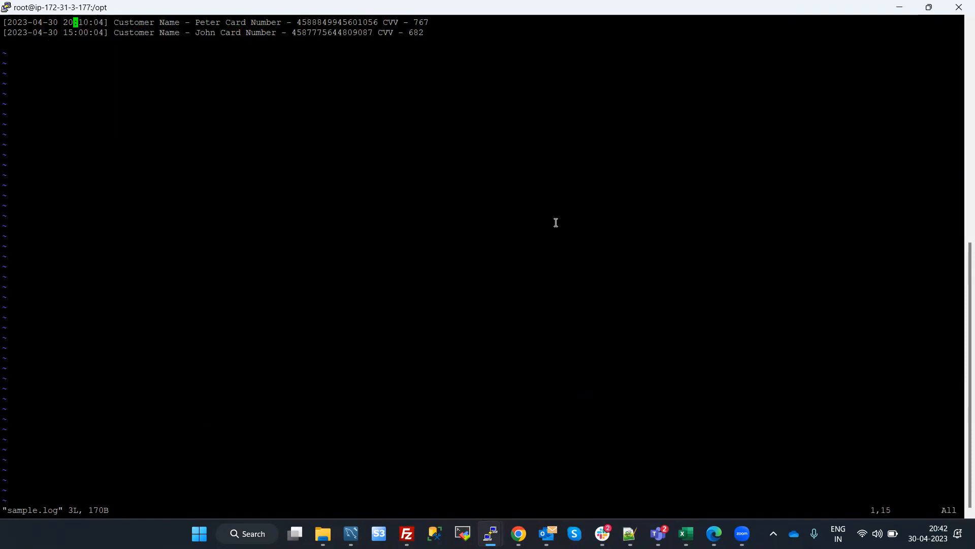
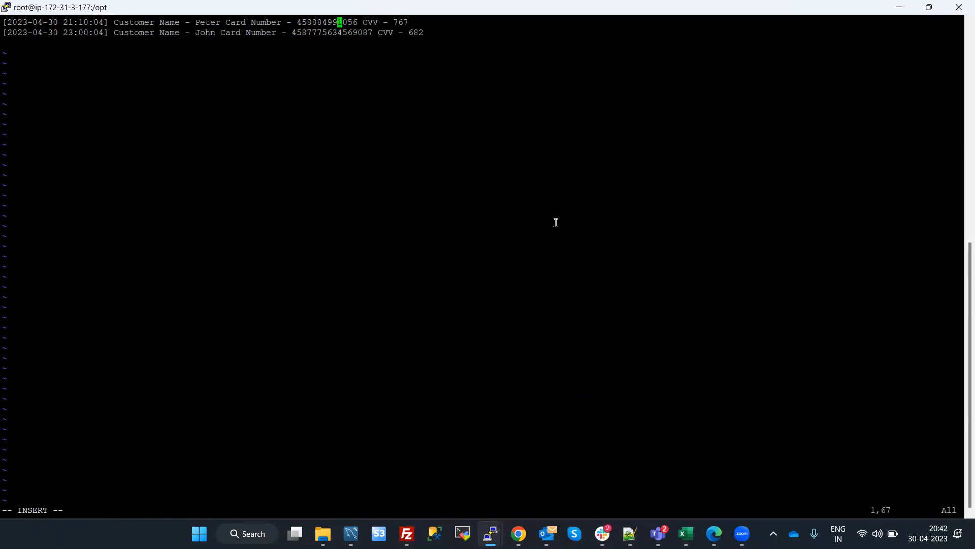
Insert four new digits before the last four digits of the card number in the first log entry
{"action": "type", "text": "4567"}
{"action": "key", "text": "Right"}
{"action": "key", "text": "Right"}
{"action": "key", "text": "Right"}
{"action": "key", "text": "Right"}
{"action": "key", "text": "Right"}
{"action": "key", "text": "Right"}
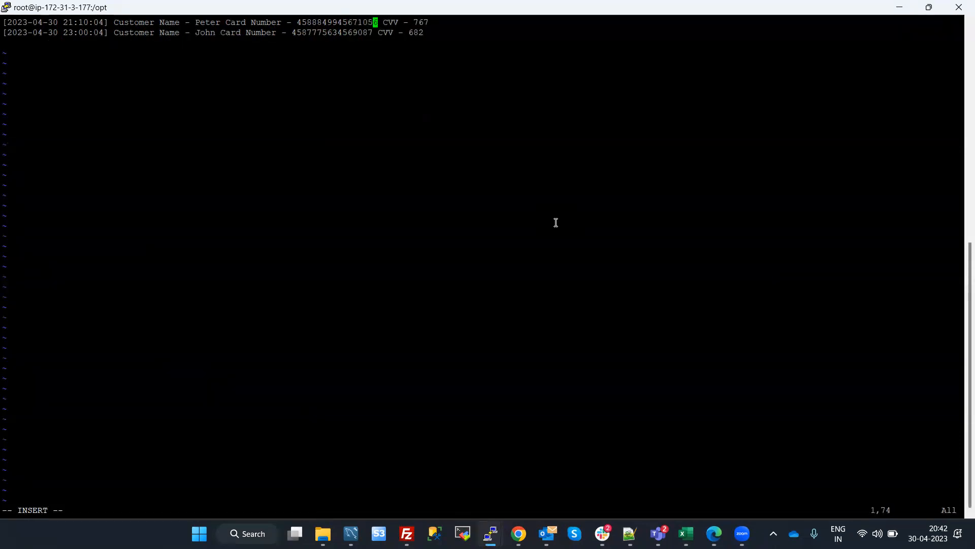
{"action": "key", "text": "Right"}
{"action": "key", "text": "Right"}
{"action": "key", "text": "Right"}
{"action": "key", "text": "Right"}
{"action": "key", "text": "Right"}
Save the edited sample.log and exit vi
{"action": "key", "text": "Escape"}
{"action": "type", "text": ":wq"}
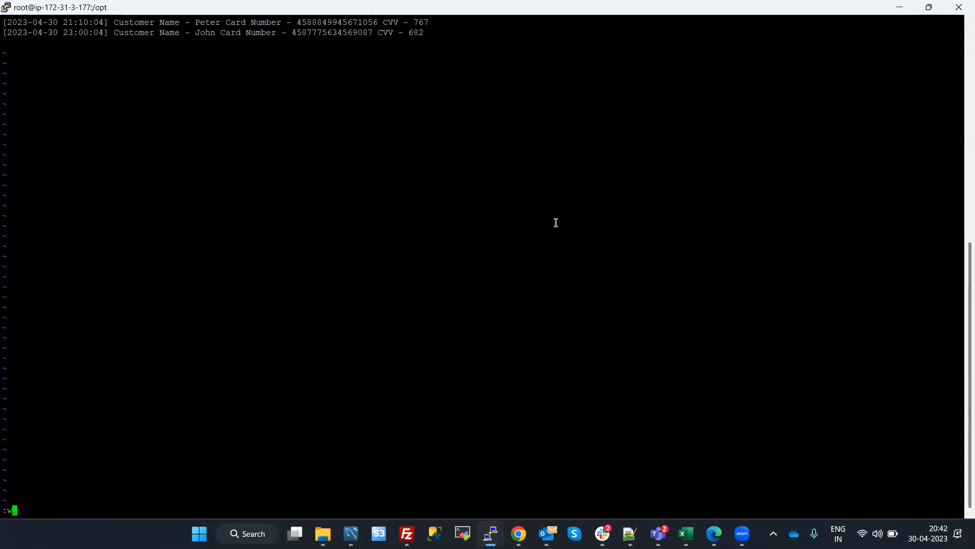
{"action": "key", "text": "Return"}
{"action": "key", "text": "Return"}
{"action": "key", "text": "Return"}
{"action": "key", "text": "Return"}
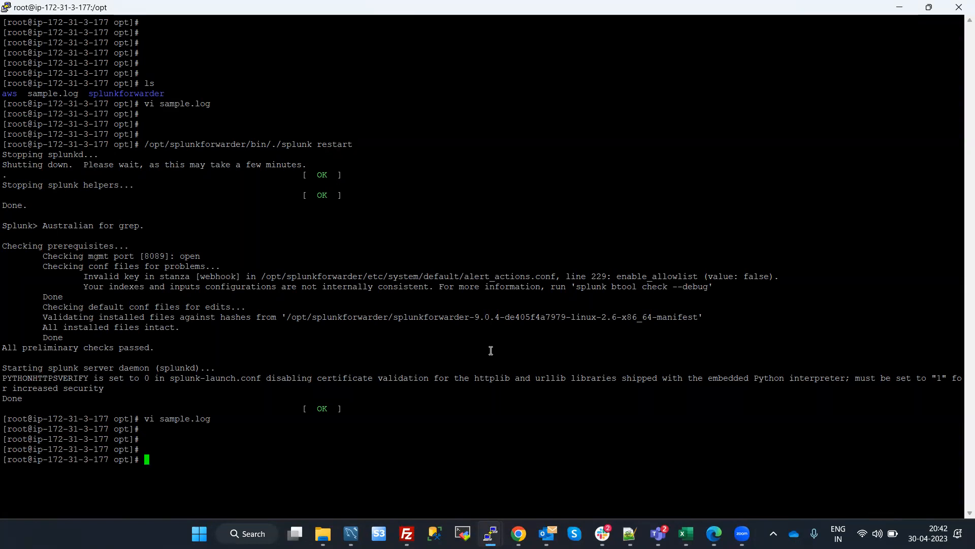
Restart the Splunk forwarder with /opt/splunkforwarder/bin/./splunk restart
{"action": "key", "text": "Up"}
{"action": "key", "text": "Up"}
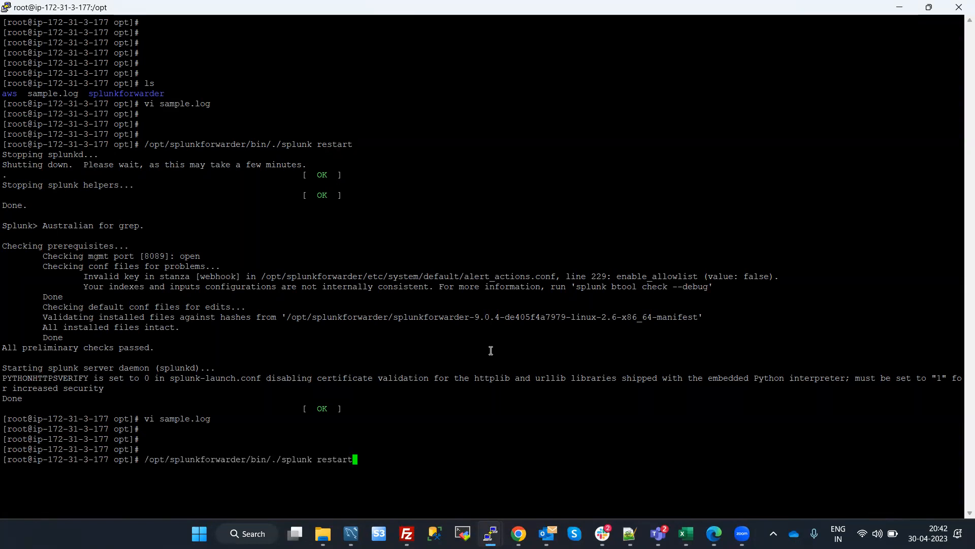
{"action": "key", "text": "Return"}
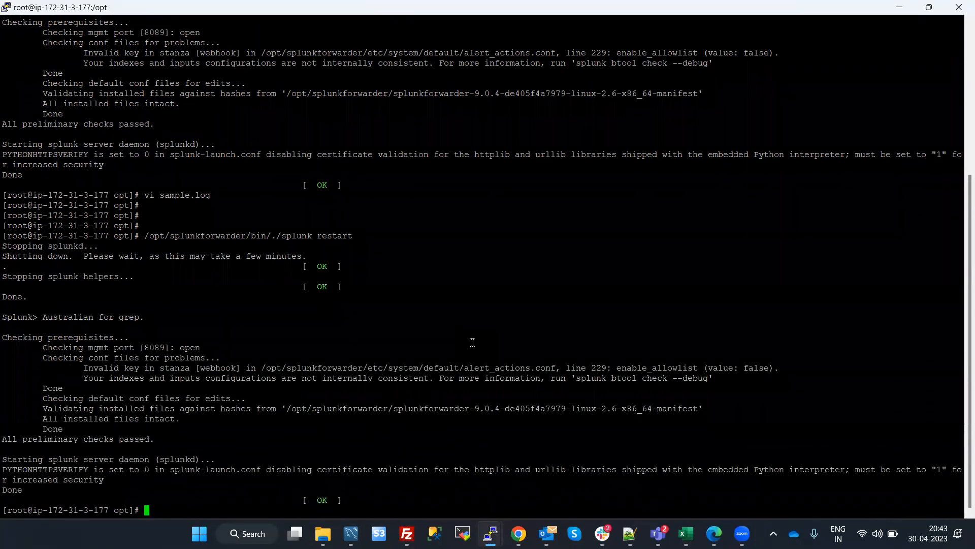
{"action": "key", "text": "Return"}
{"action": "key", "text": "Return"}
{"action": "key", "text": "Return"}
Switch to the Edge browser showing Splunk Enterprise and open the Search & Reporting app from Ingest Actions
{"action": "mouse_move", "coordinate": [711, 533]}
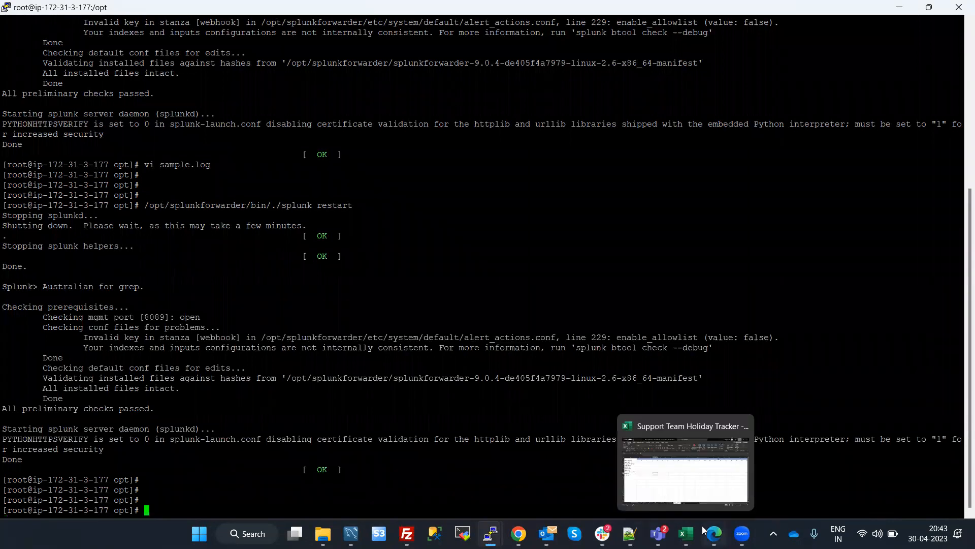
{"action": "left_click", "coordinate": [663, 432]}
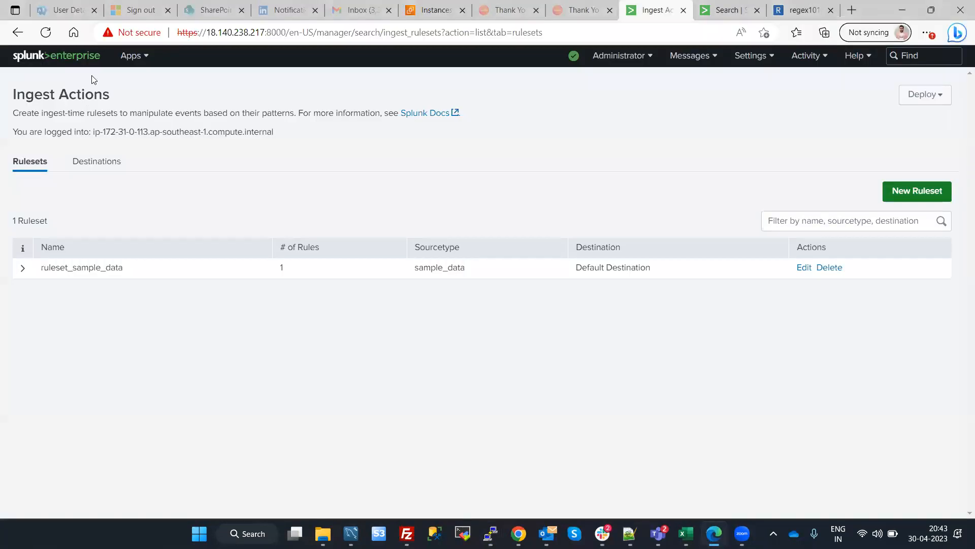
{"action": "left_click", "coordinate": [131, 58]}
{"action": "left_click", "coordinate": [136, 81]}
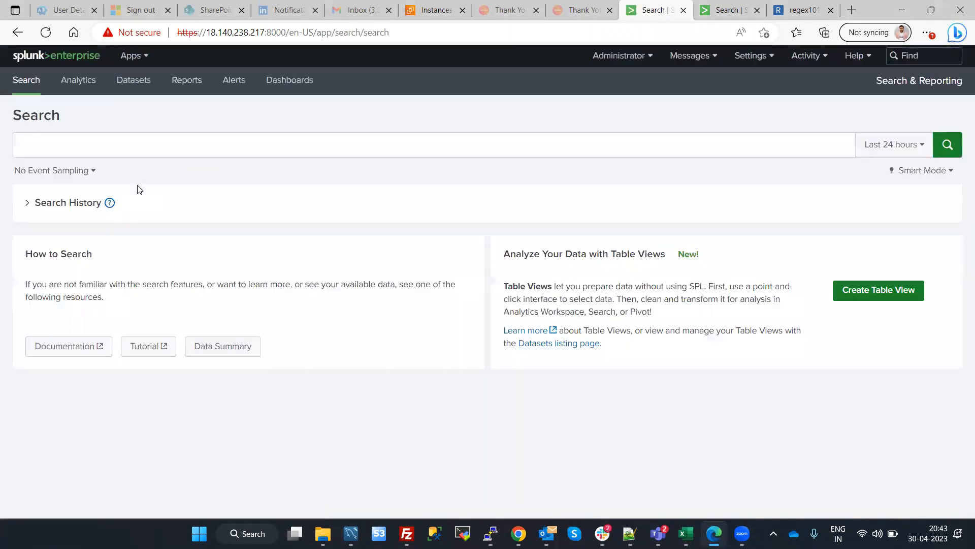
Search for index=* with the time range set to All time
{"action": "left_click", "coordinate": [96, 150]}
{"action": "type", "text": "index=*"}
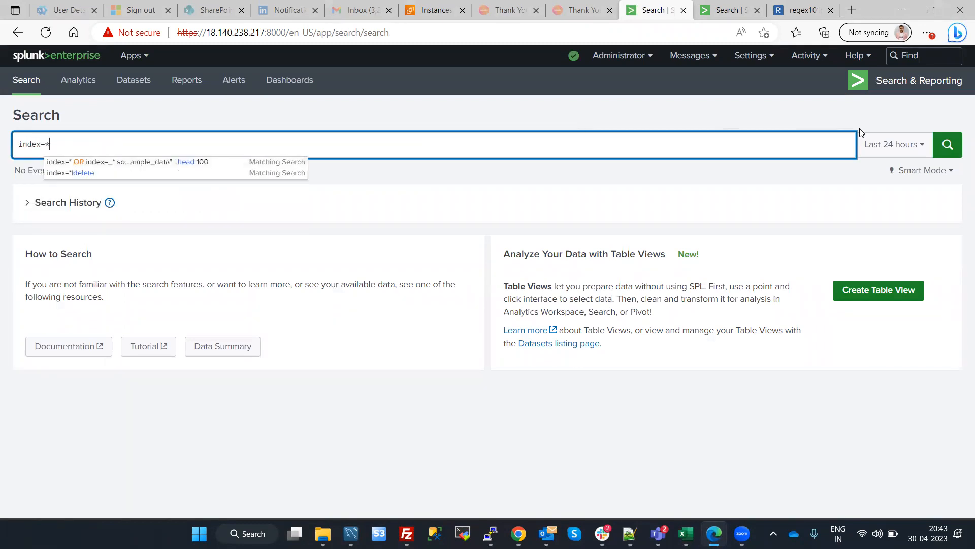
{"action": "left_click", "coordinate": [877, 147]}
{"action": "left_click", "coordinate": [856, 213]}
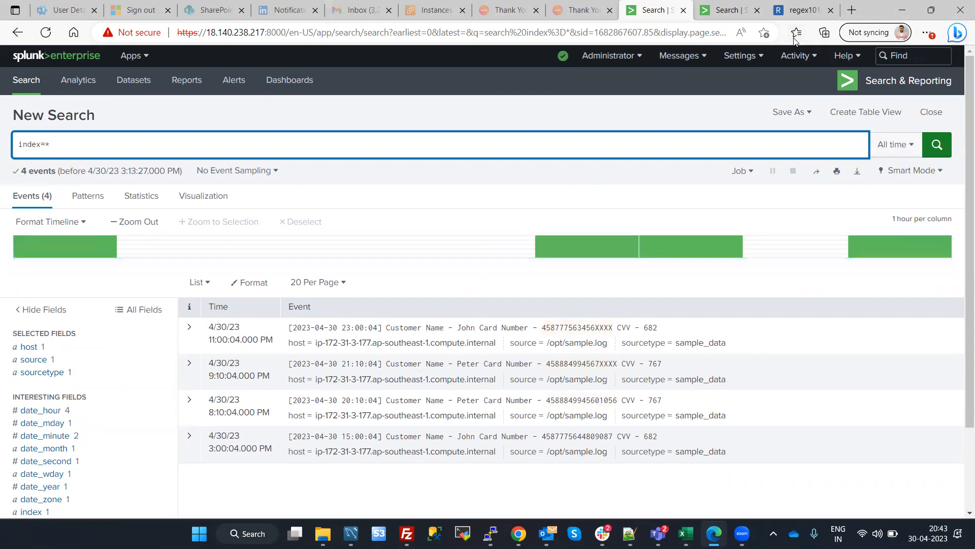
{"action": "key", "text": "alt+Tab"}
{"action": "left_click", "coordinate": [92, 150]}
{"action": "key", "text": "alt+Tab"}
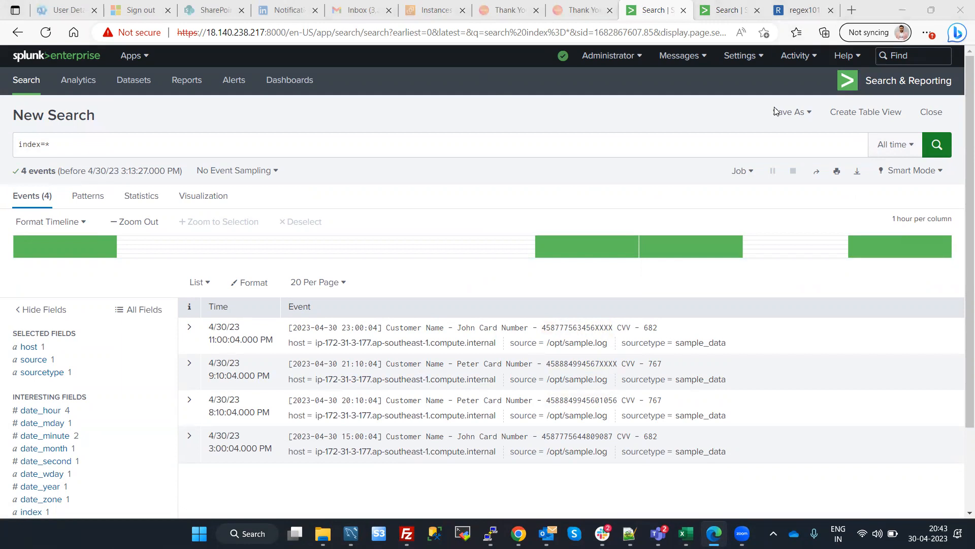
Rerun the index=* search on the Splunk instance at 18.140.248.128, and return to the search results on 18.140.238.217
{"action": "left_click", "coordinate": [726, 10]}
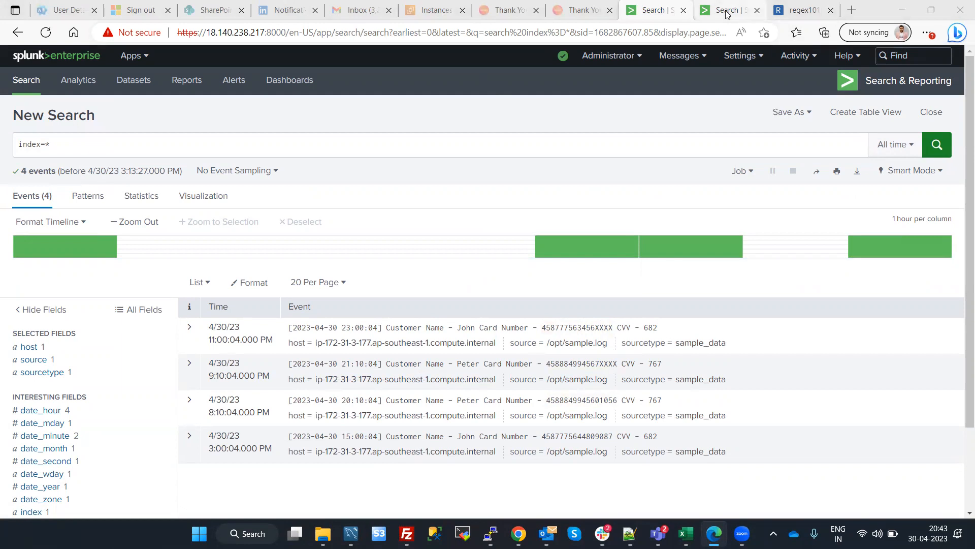
{"action": "key", "text": "Return"}
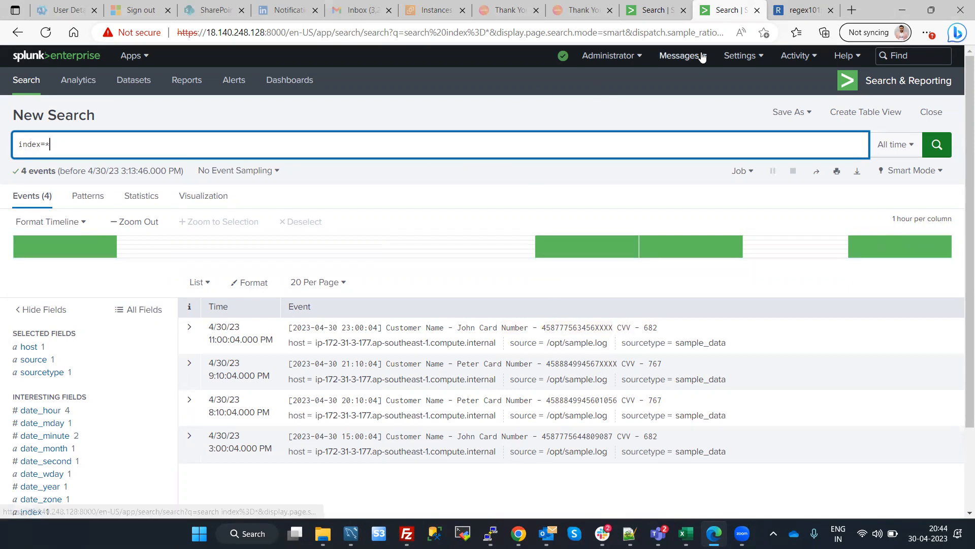
{"action": "left_click", "coordinate": [643, 7]}
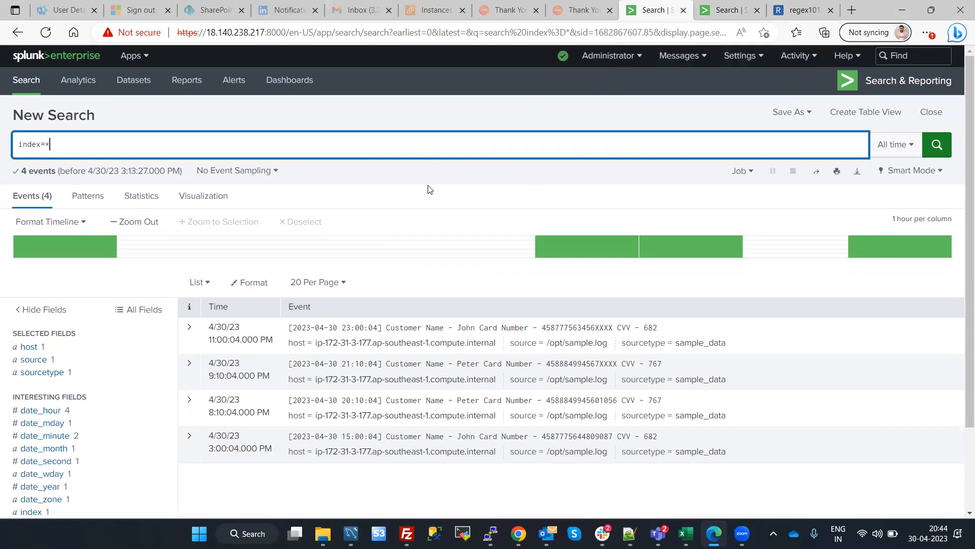
{"action": "left_click", "coordinate": [429, 108]}
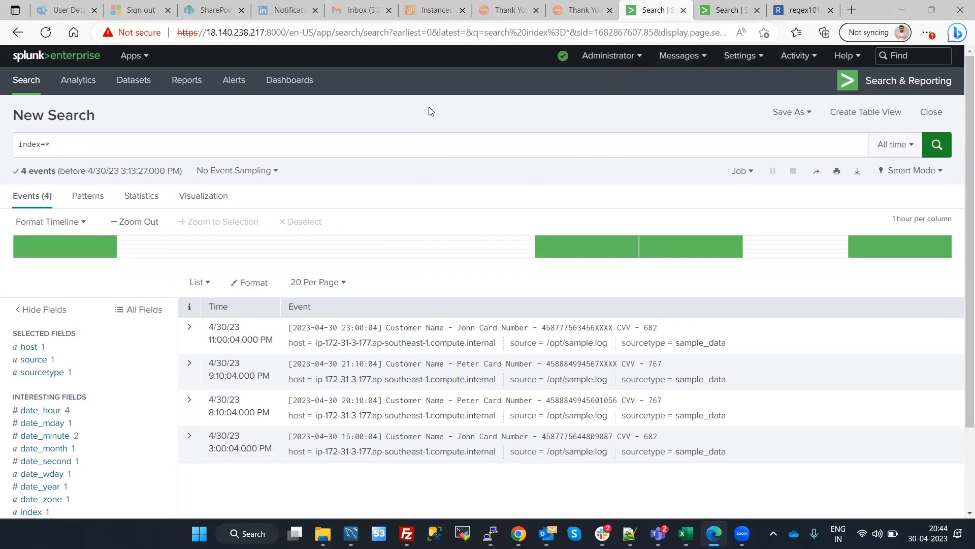